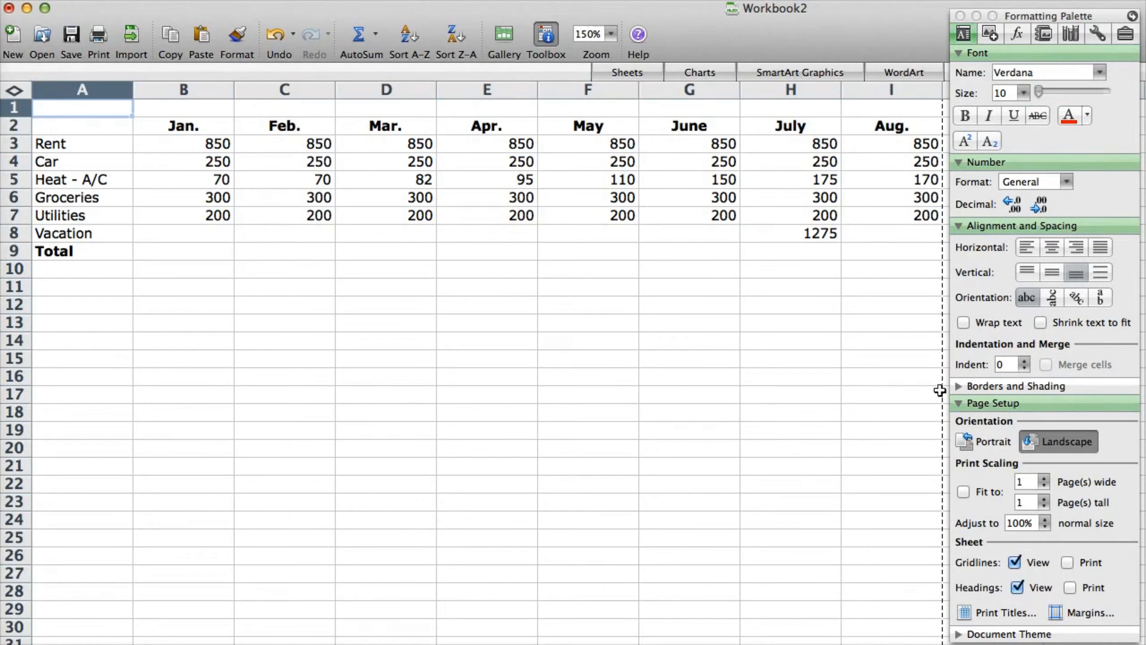
- Collapse the Page Setup options and enter the title "Family Budget 2012" in cell A1
click(984, 404)
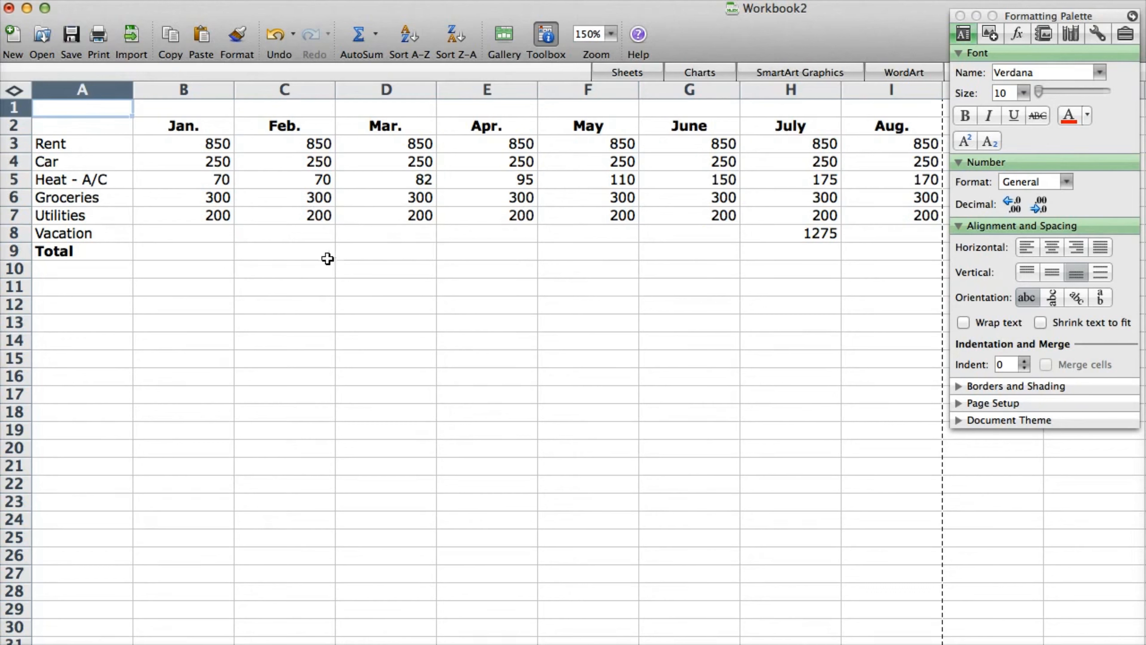
click(150, 112)
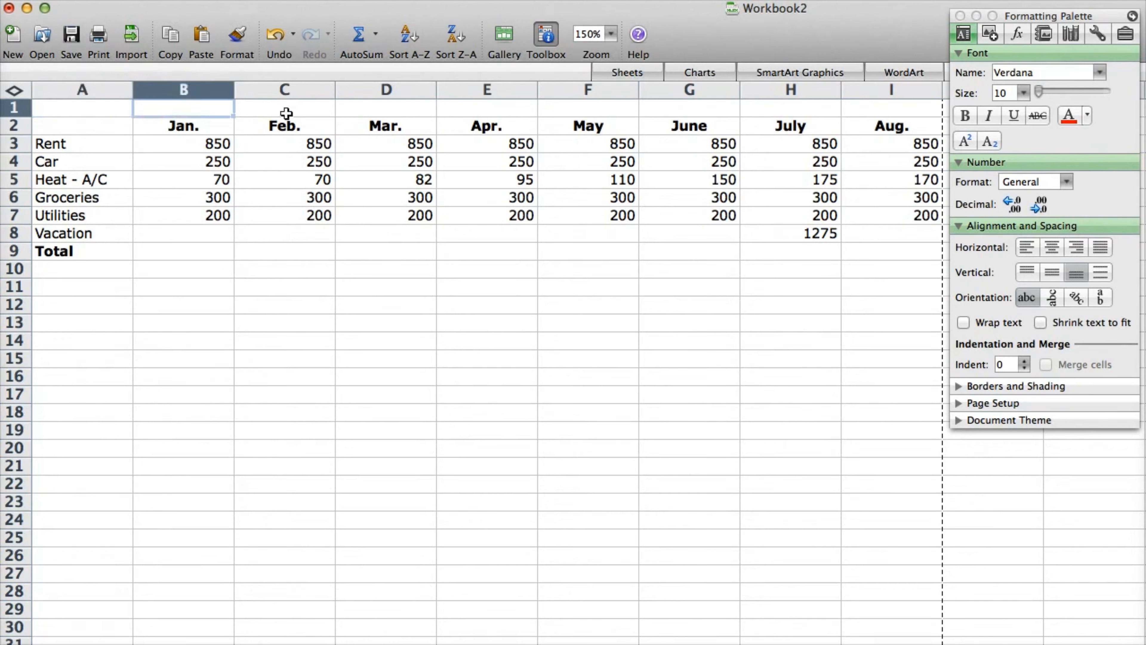
click(286, 113)
click(396, 114)
click(117, 112)
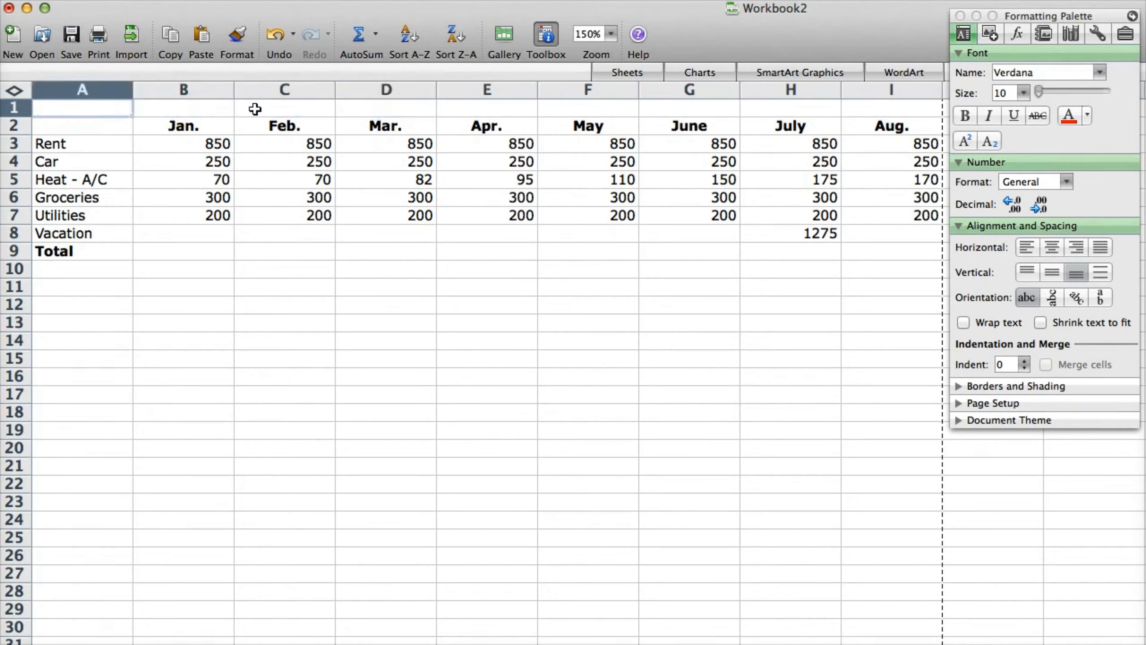
text(Family)
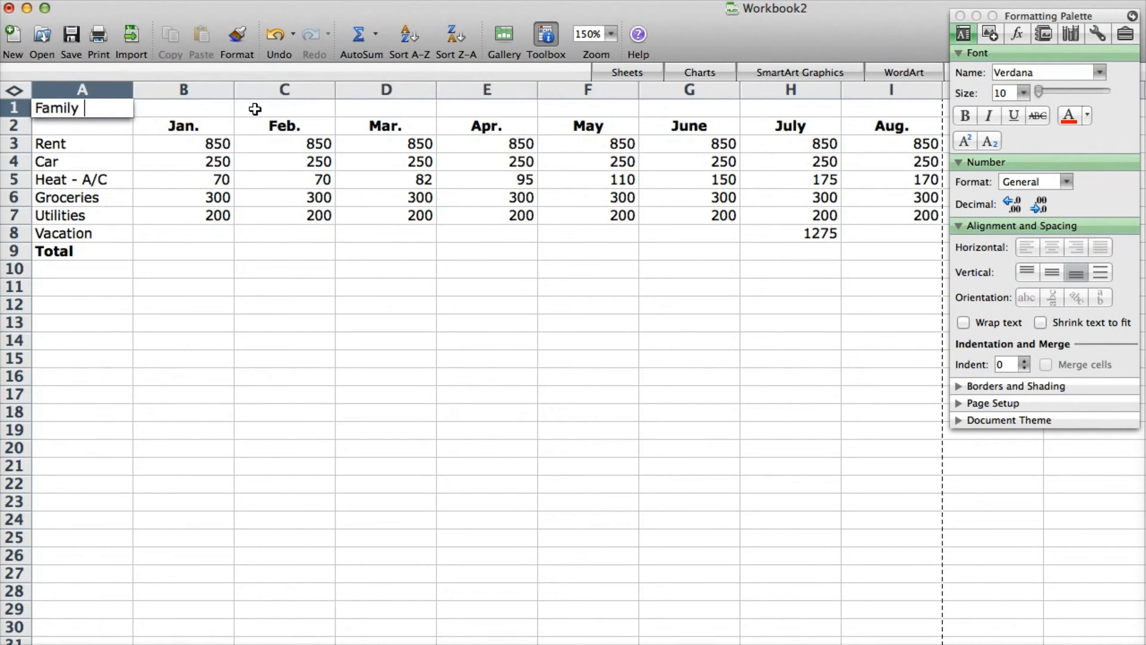
text( Budget 201)
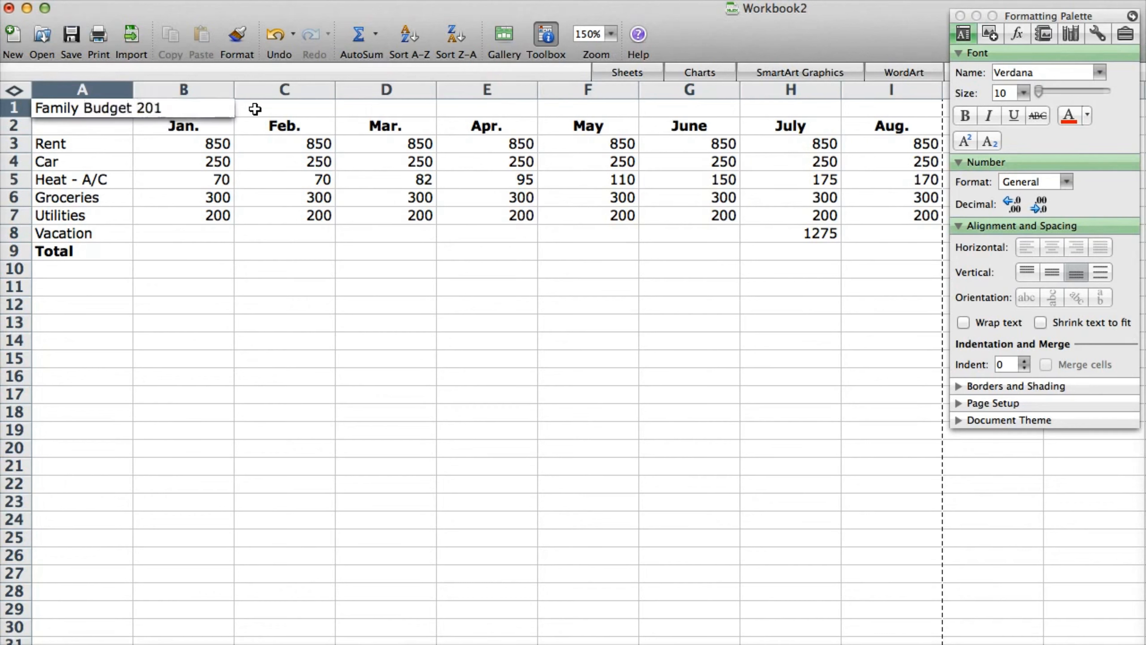
text(2)
key(Return)
key(Up)
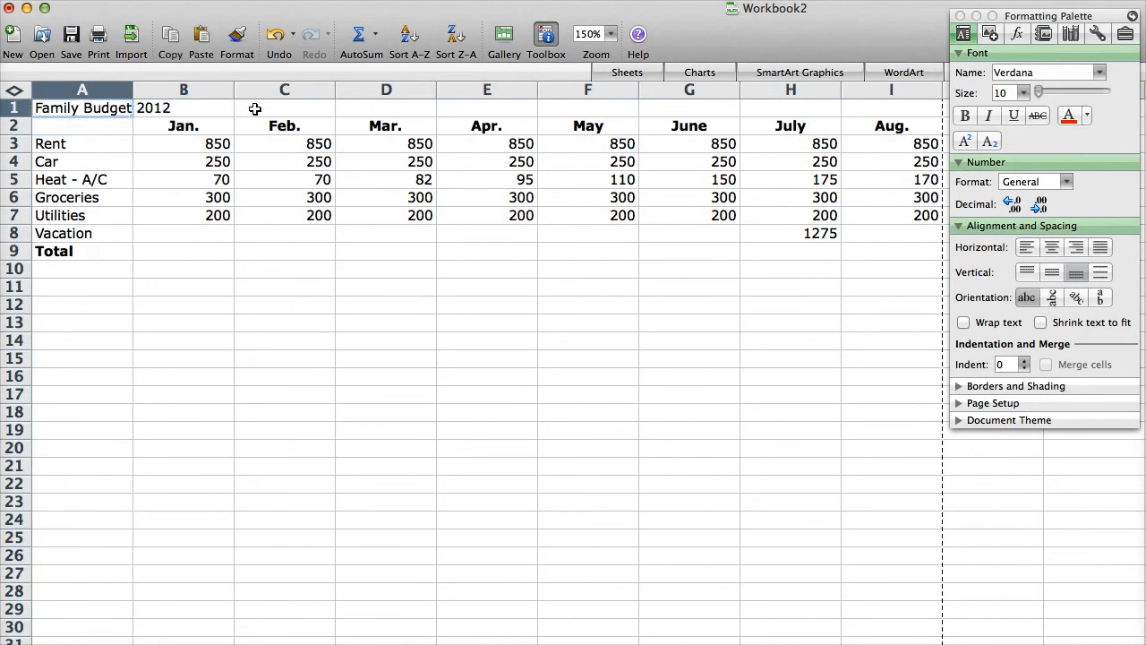
- Make the "Family Budget 2012" title in A1 bold and increase its font size
key(super+b)
click(255, 109)
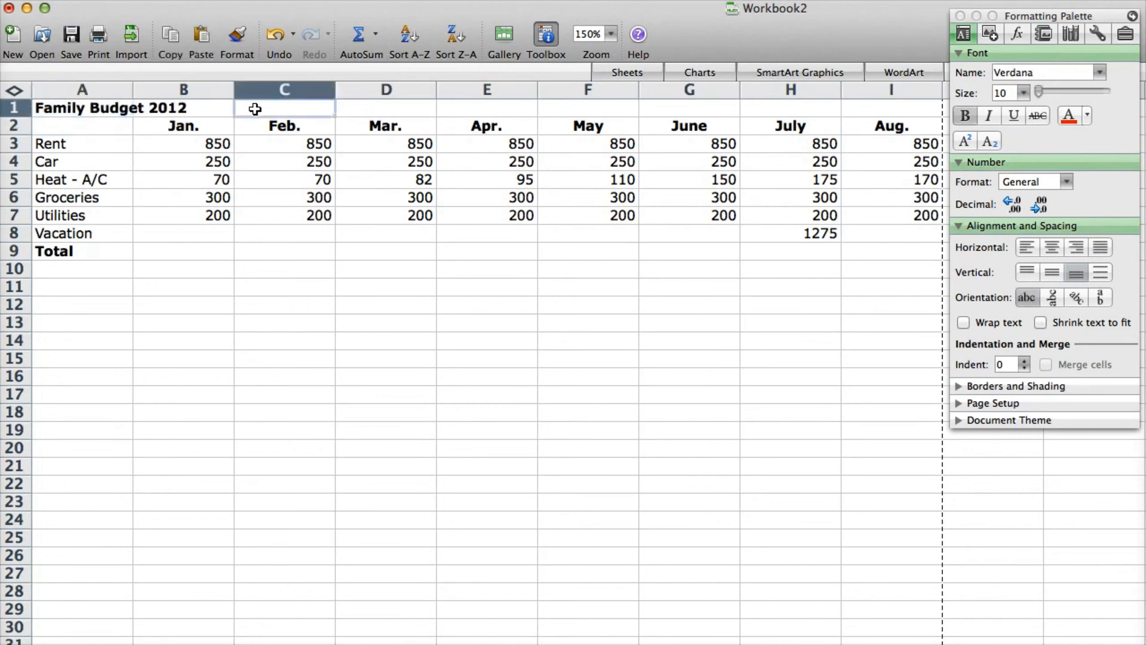
click(72, 108)
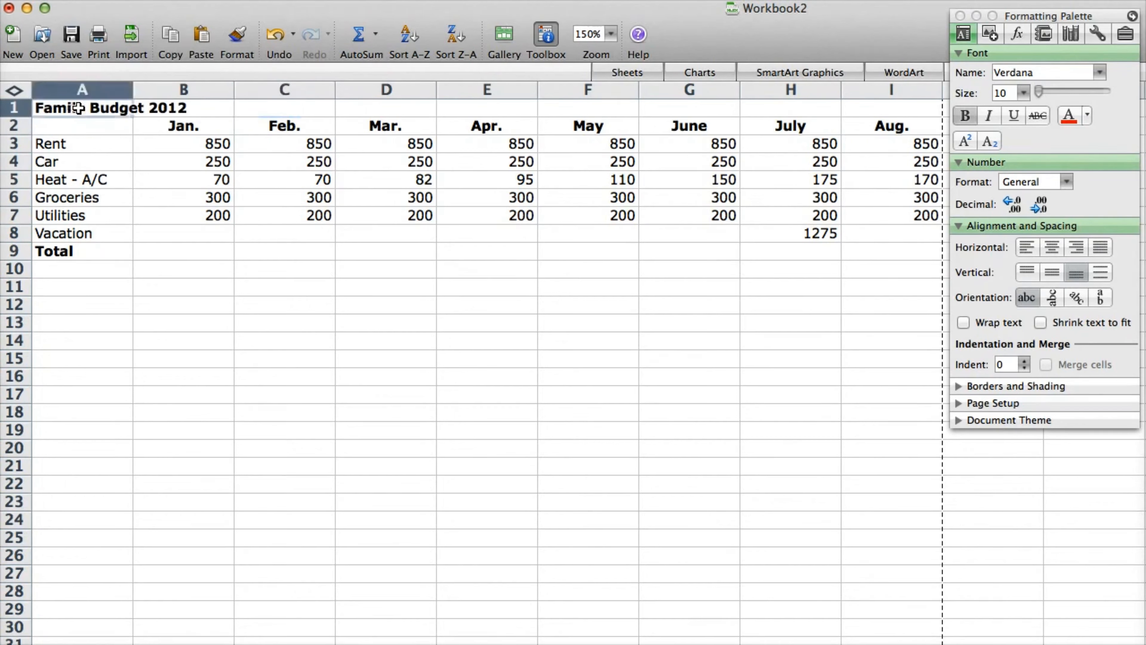
click(1023, 94)
click(1019, 213)
click(323, 206)
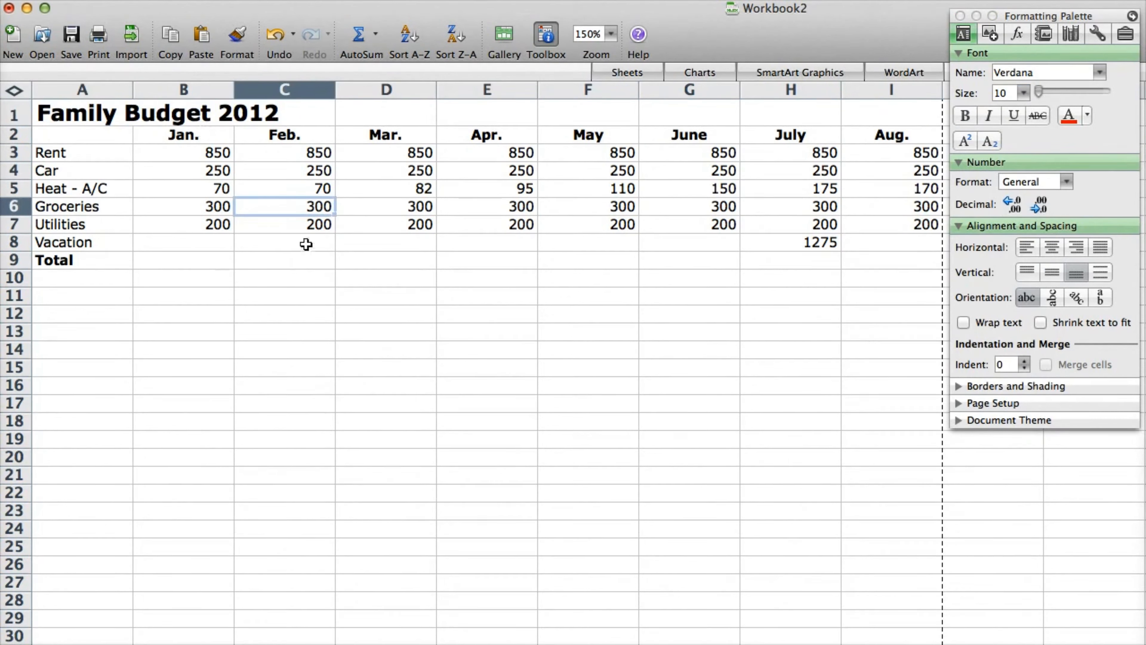
- Examine the month headings in row 2, the expense labels in column A and the January amounts
drag(218, 138, 885, 140)
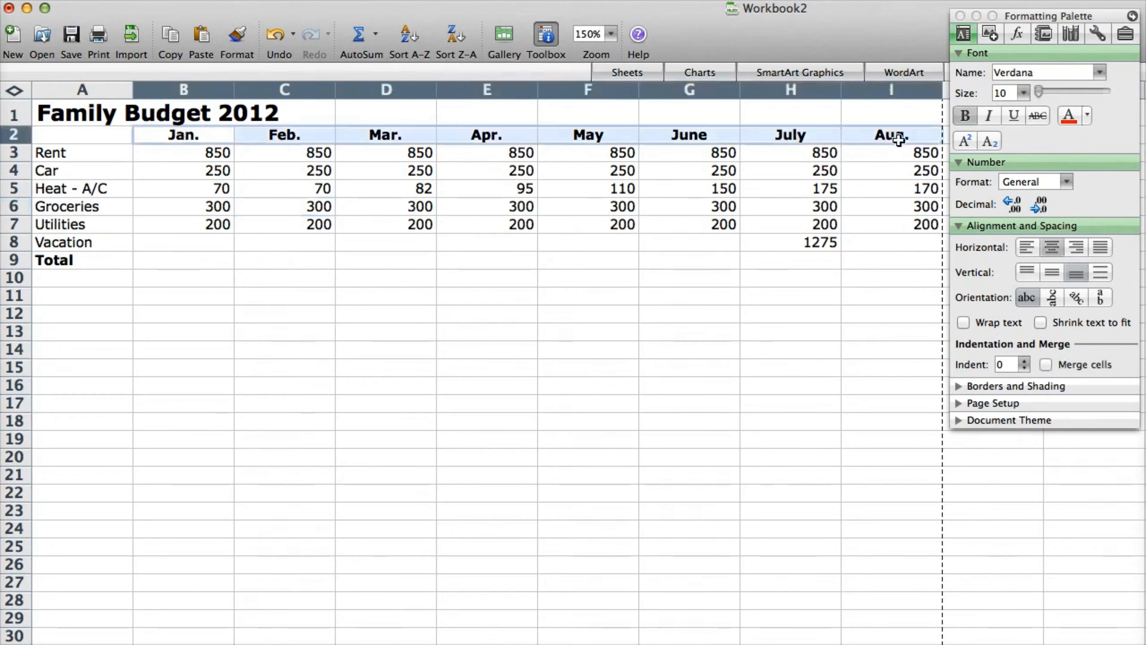
click(625, 206)
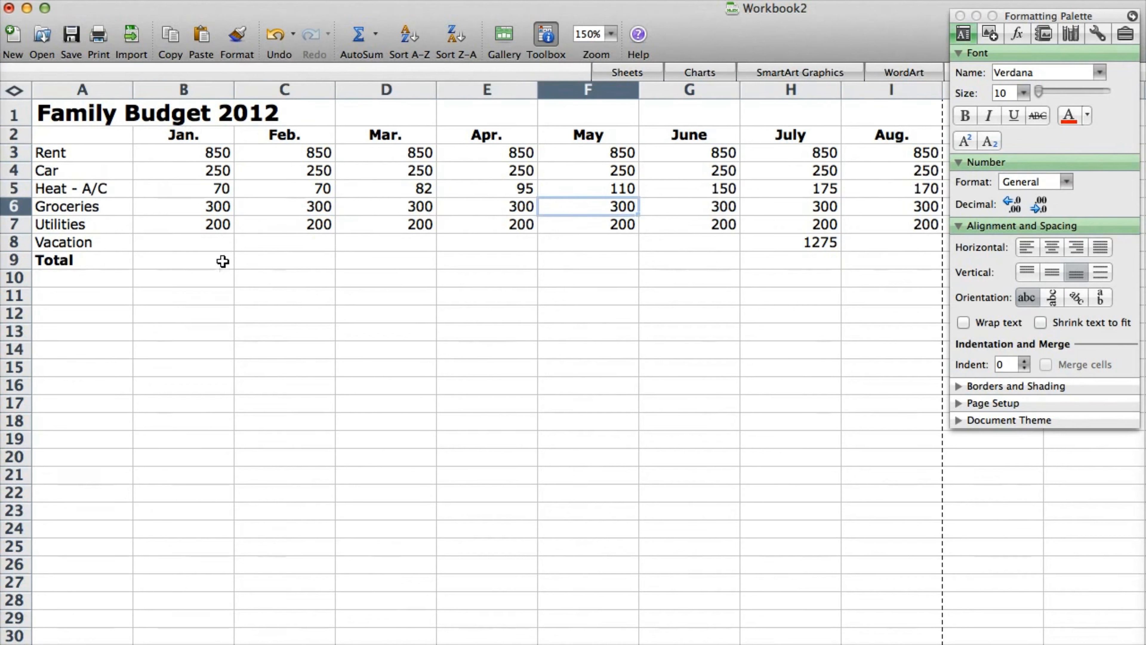
click(239, 266)
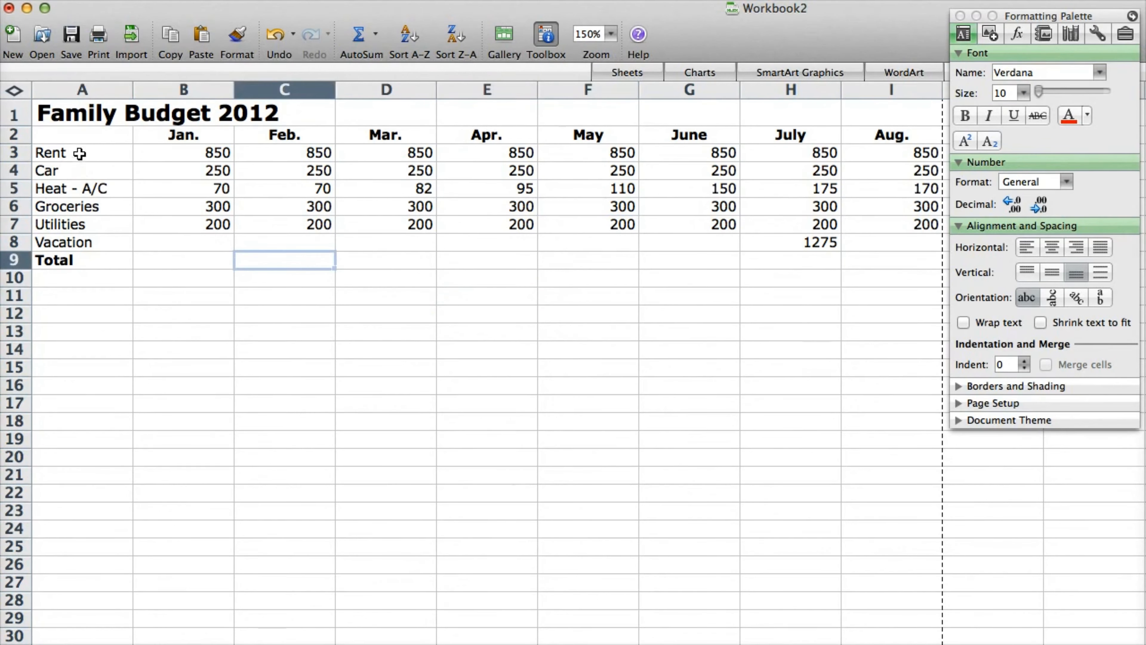
drag(80, 154, 117, 243)
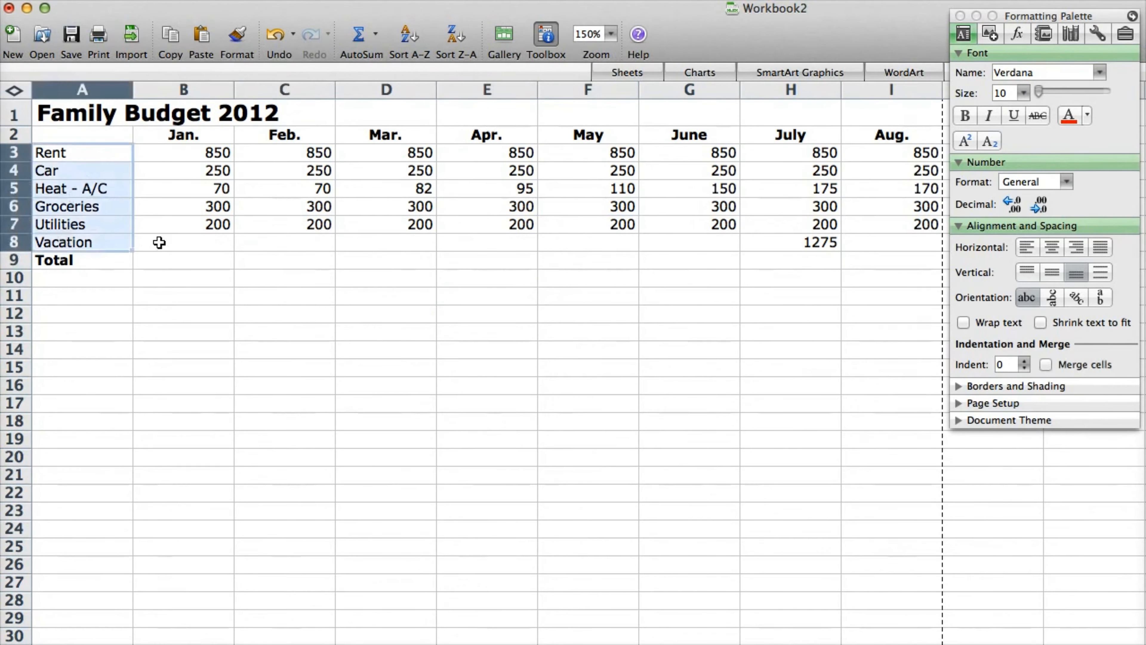
text(V)
click(165, 172)
key(super+z)
click(93, 168)
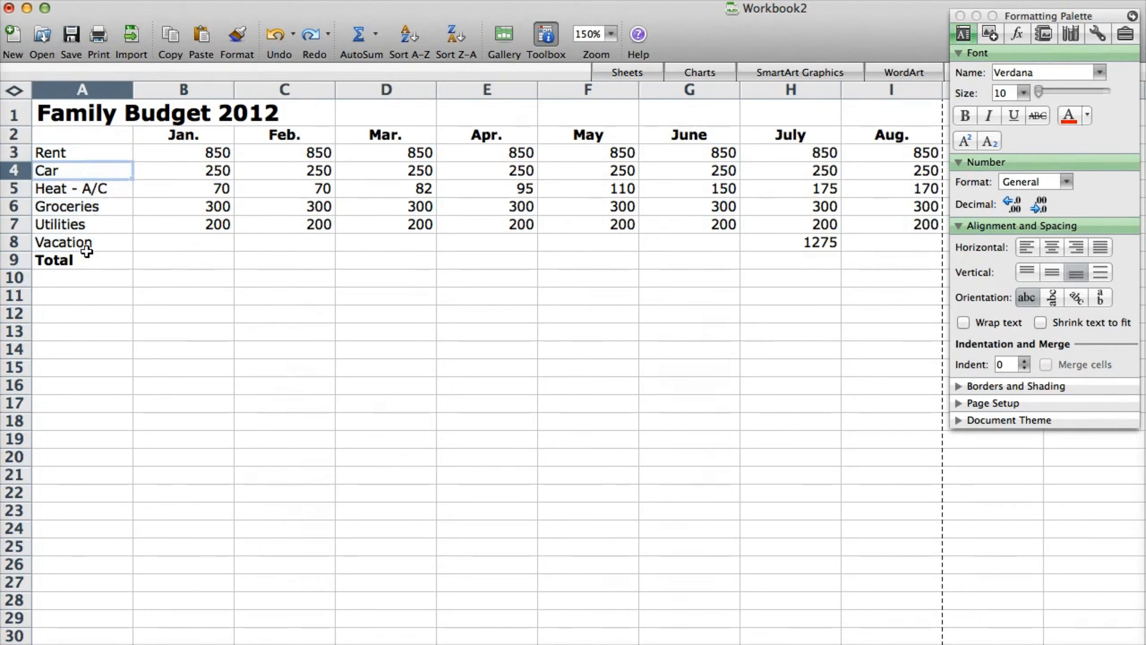
click(83, 262)
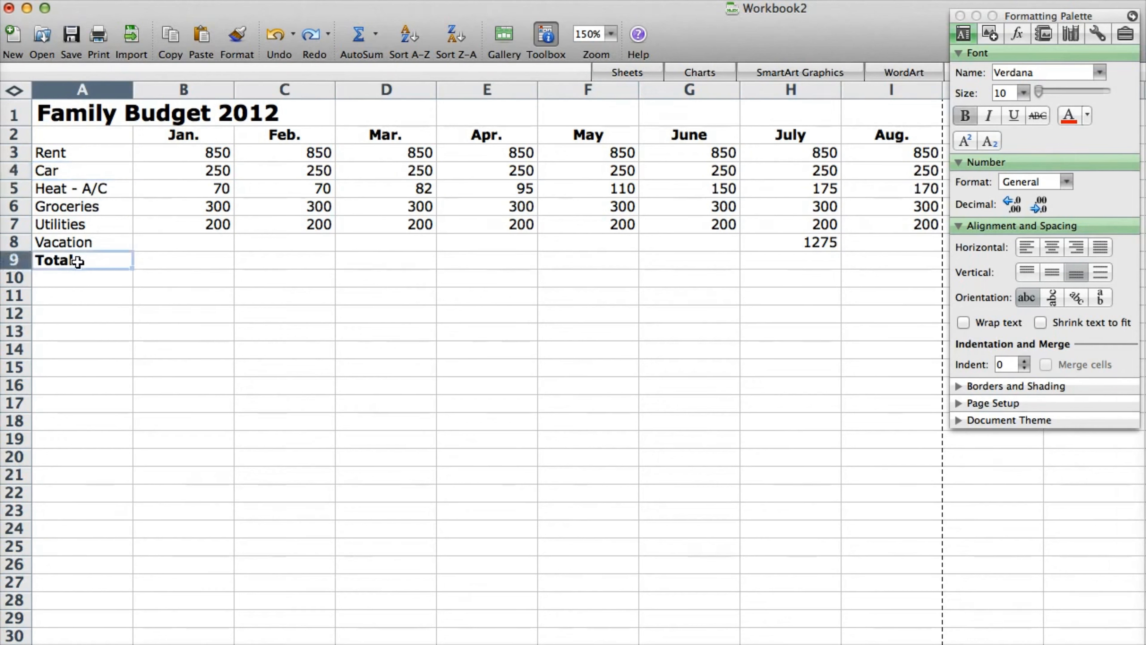
drag(194, 134, 871, 137)
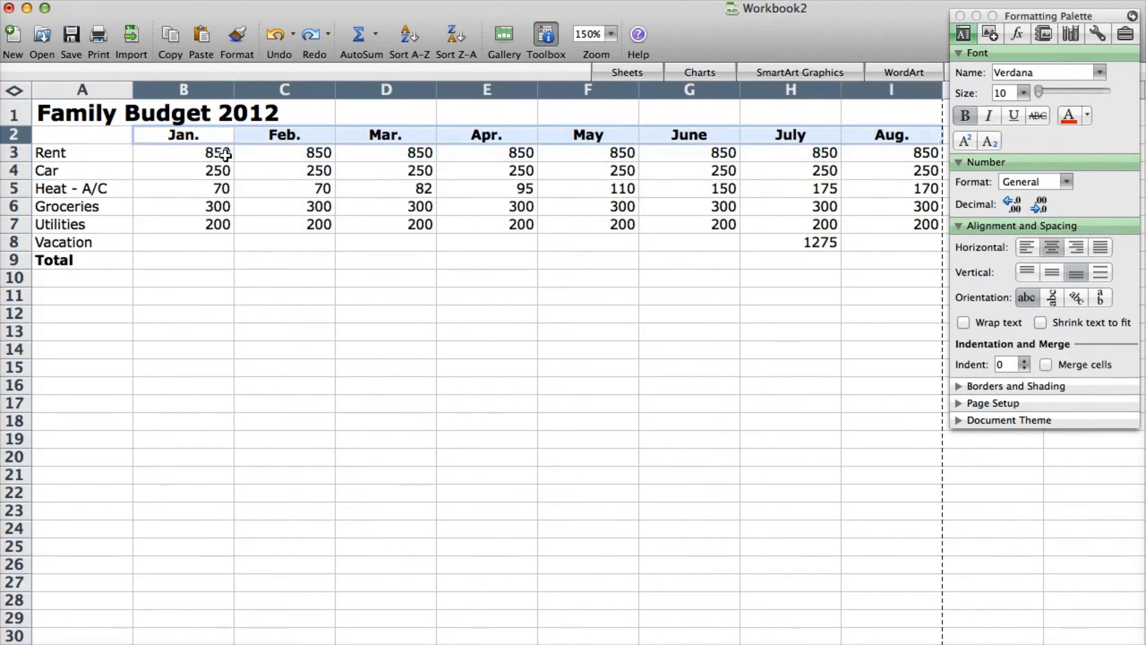
drag(224, 155, 218, 224)
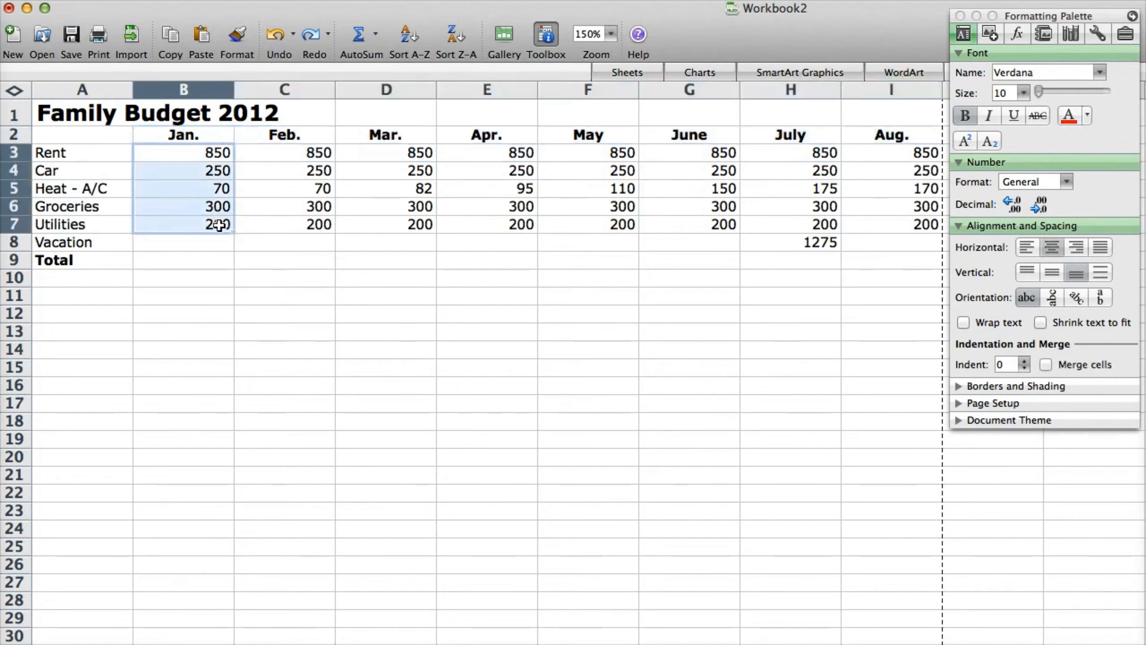
- Set the January rent in B3 to 1250 and fill that amount across the Rent row through August
click(219, 153)
text(1250)
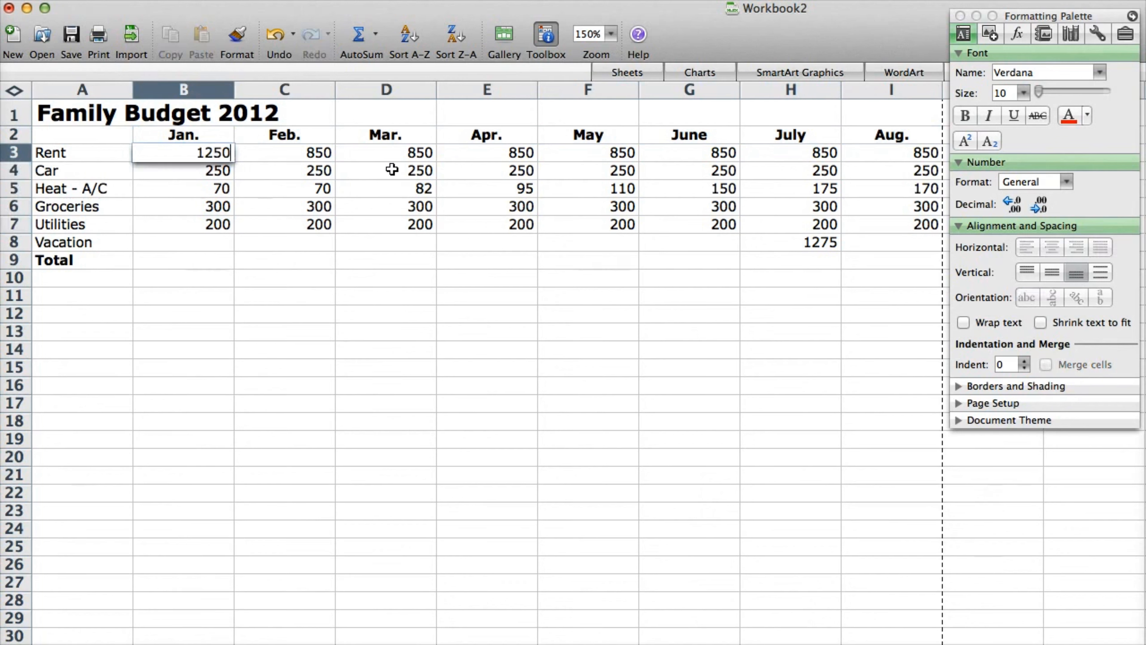
key(Tab)
key(shift+Tab)
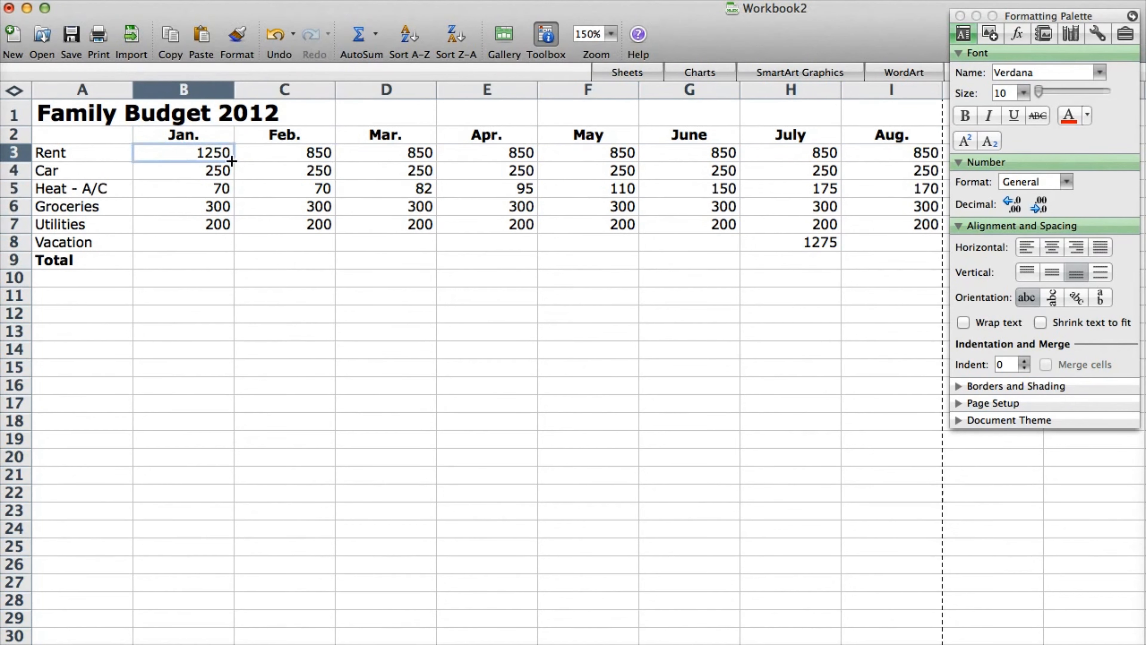
drag(232, 161, 903, 156)
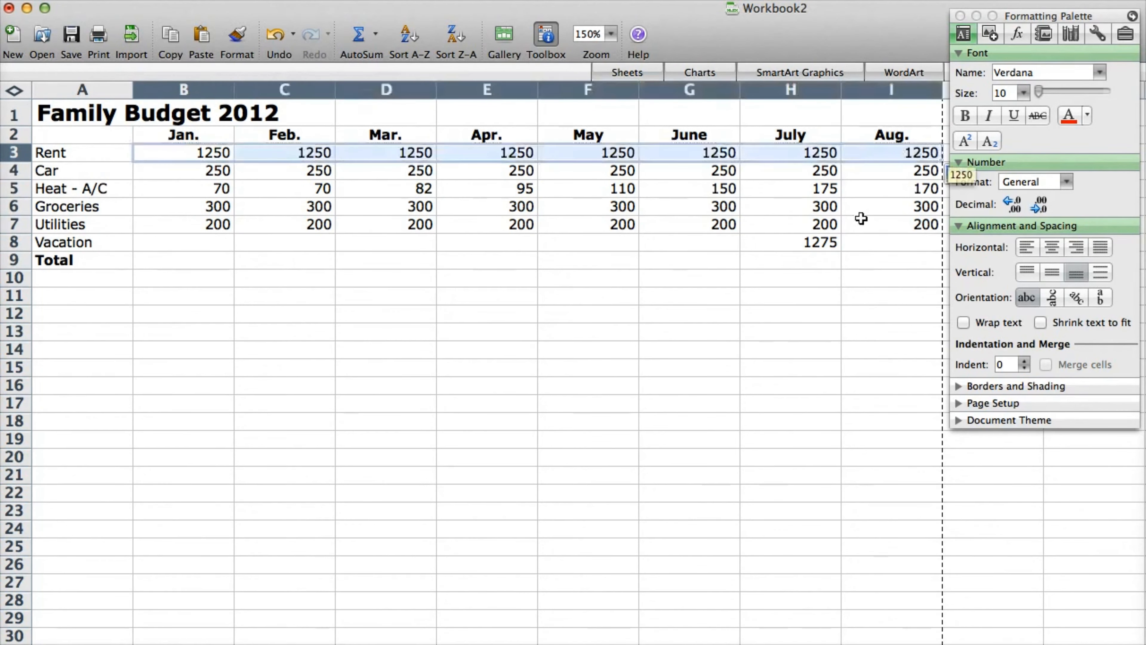
click(820, 261)
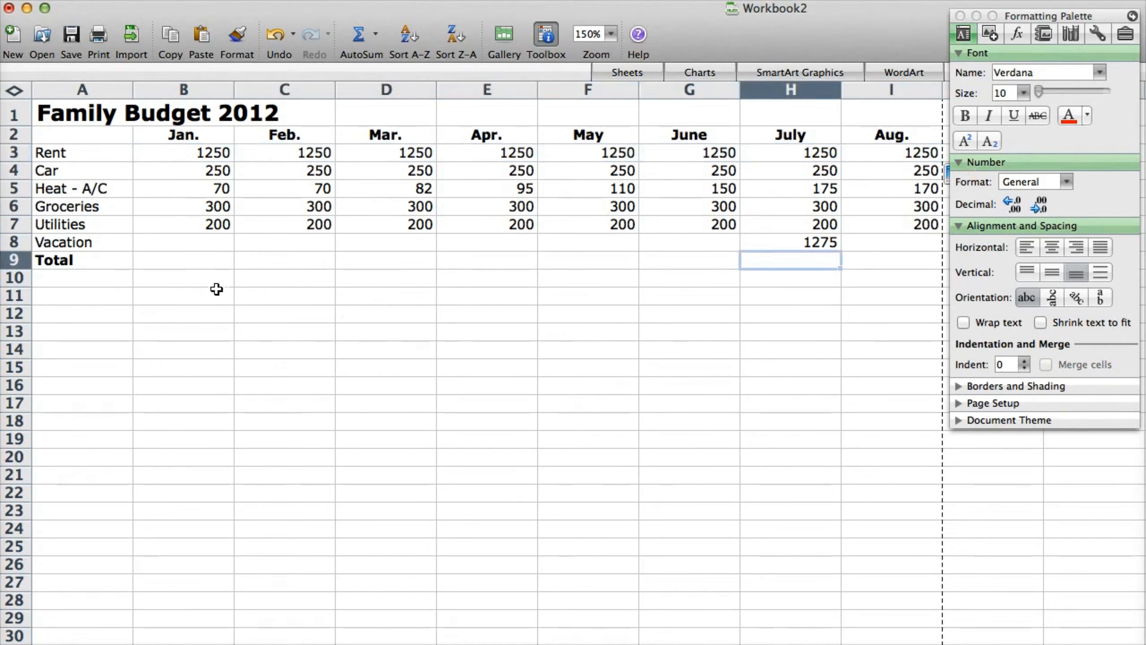
- Enter the formula =SUM(B3:B8) in cell B9 to total the January expenses
click(209, 262)
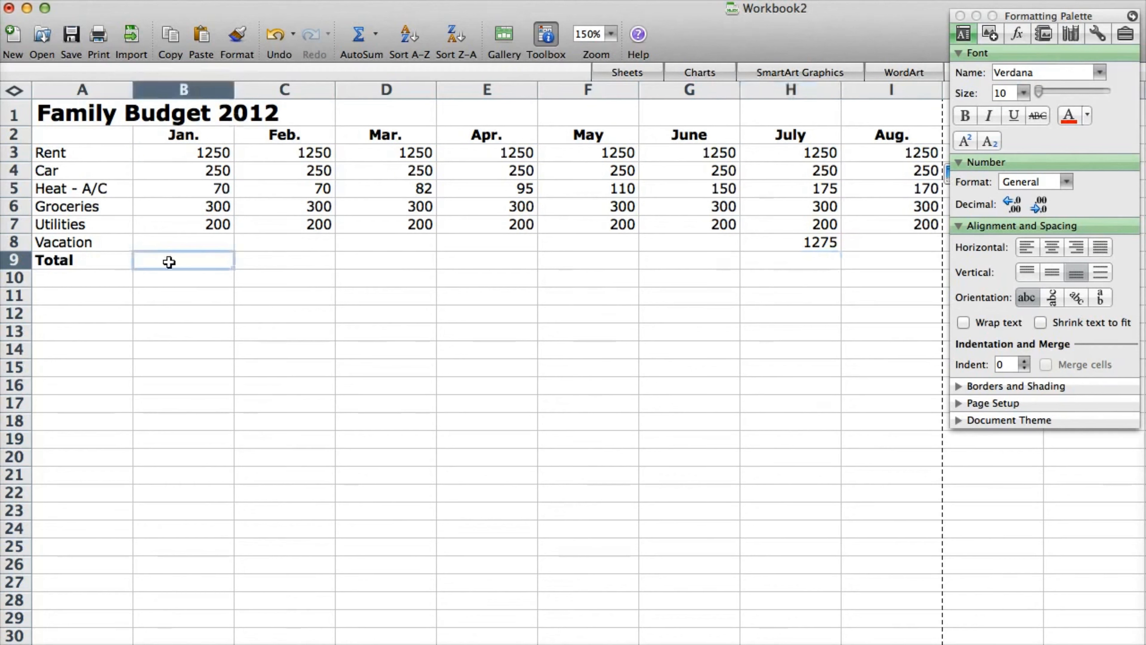
click(5, 260)
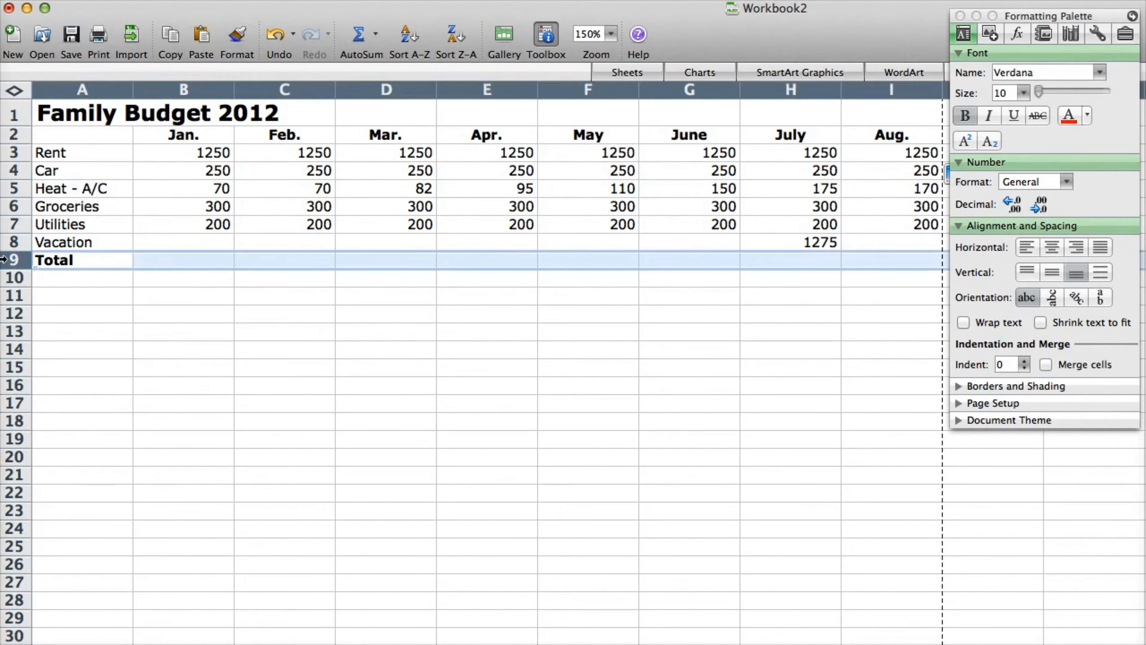
click(179, 87)
click(196, 262)
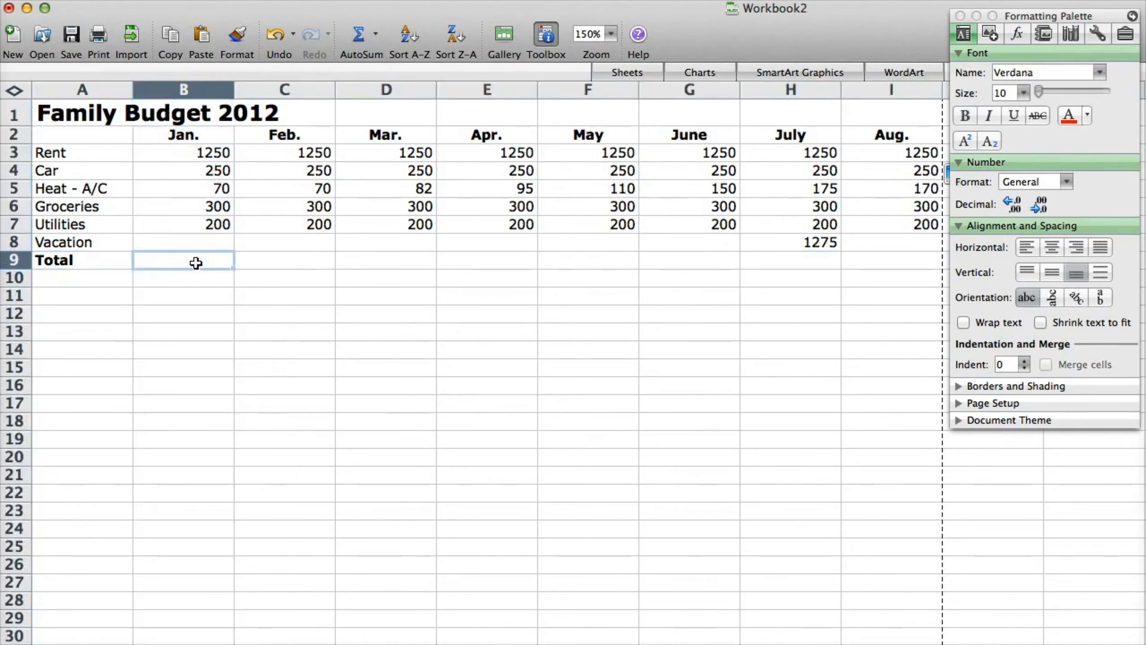
text(=)
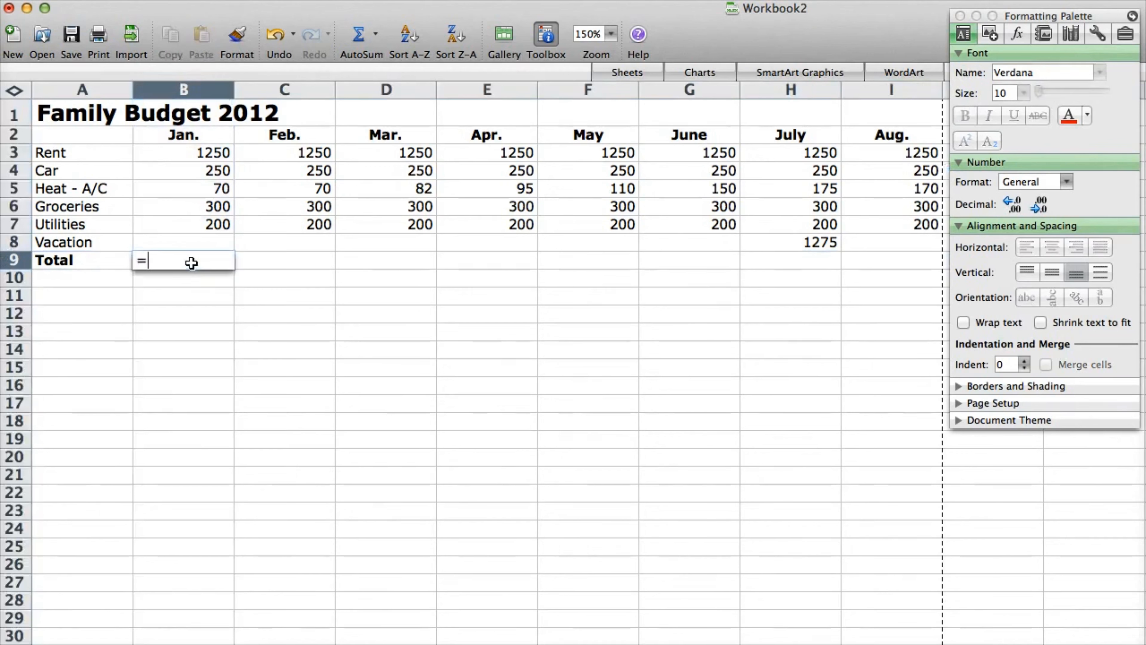
text(SUM()
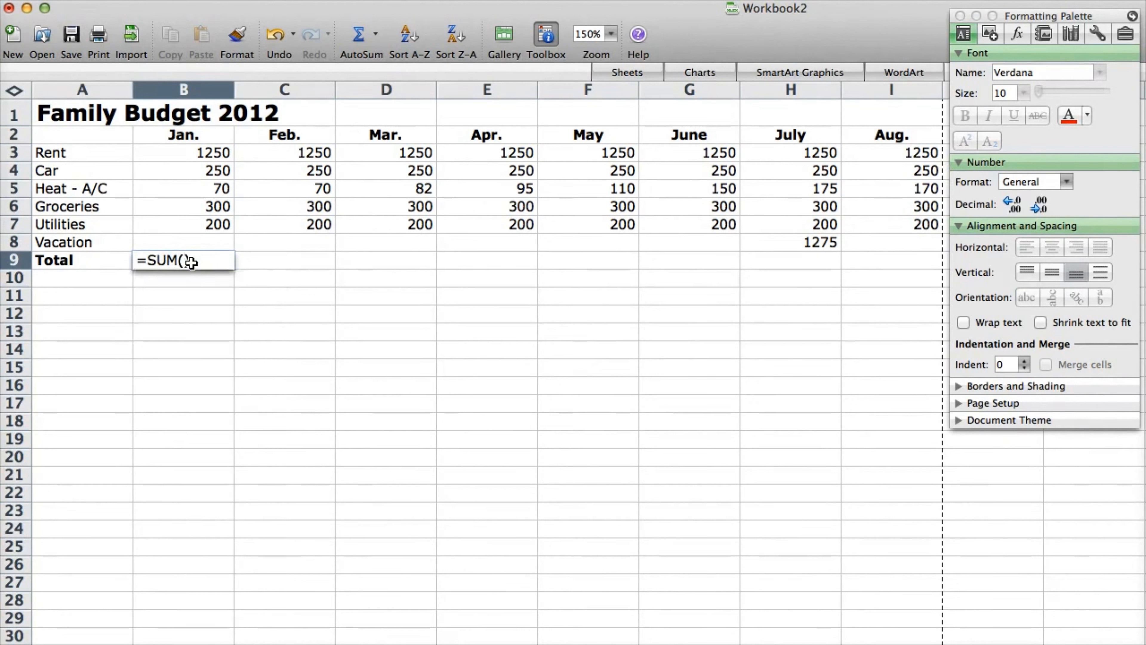
click(184, 261)
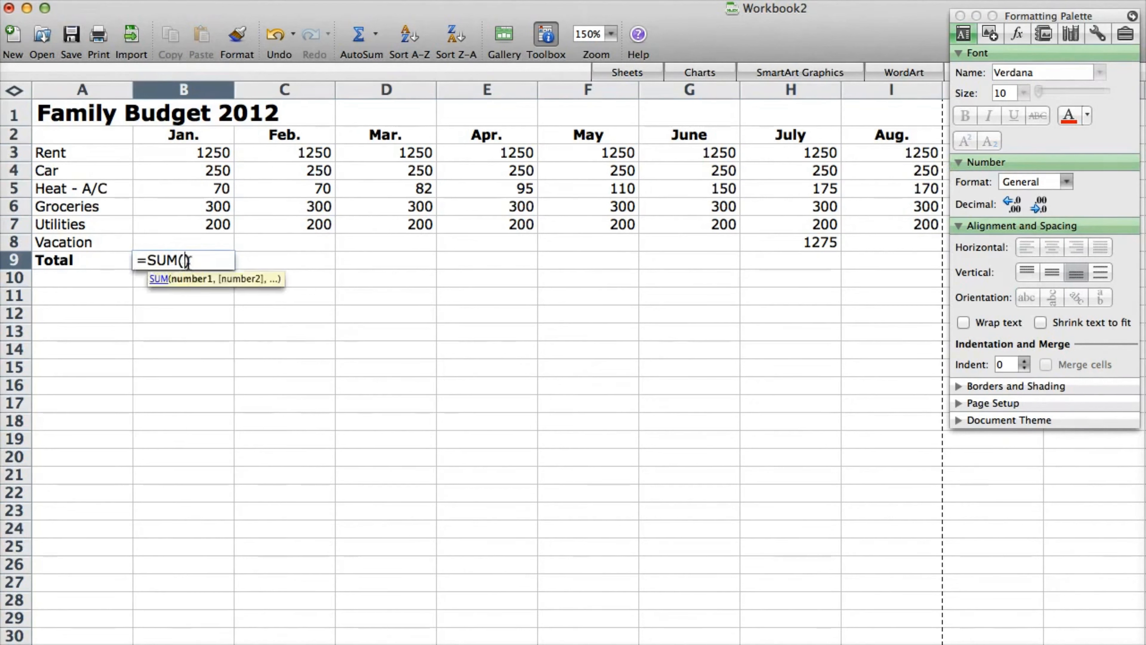
drag(211, 151, 195, 242)
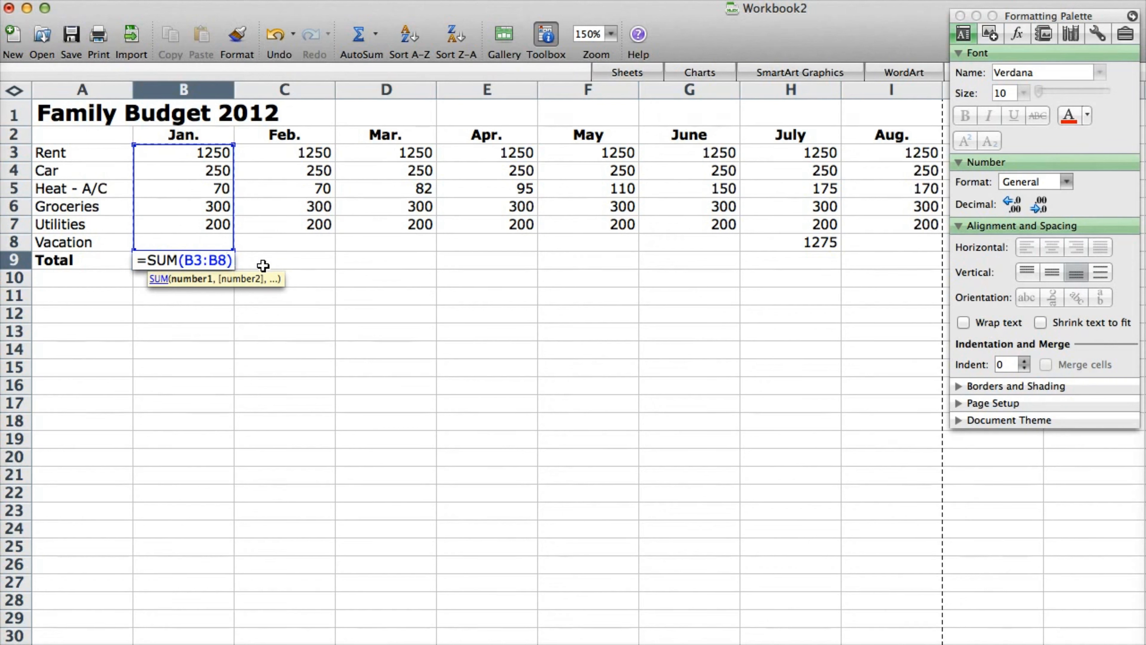
key(Return)
key(Up)
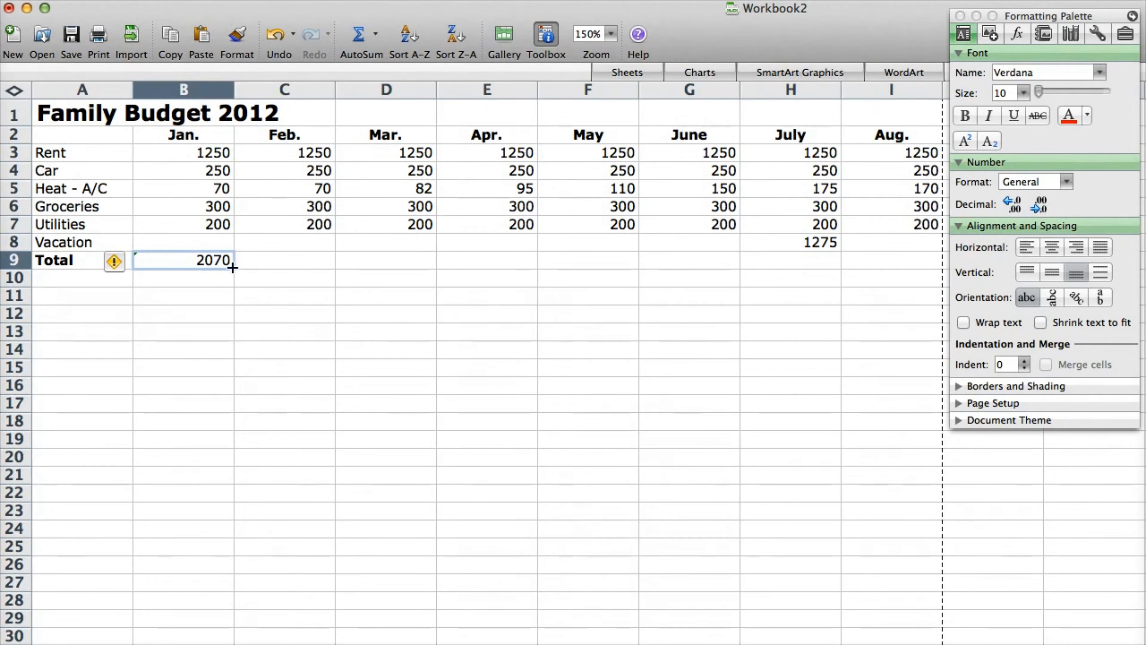
- Fill the January total formula across row 9 through August and make the Total row bold from A9 to I9
drag(232, 268, 913, 267)
click(541, 318)
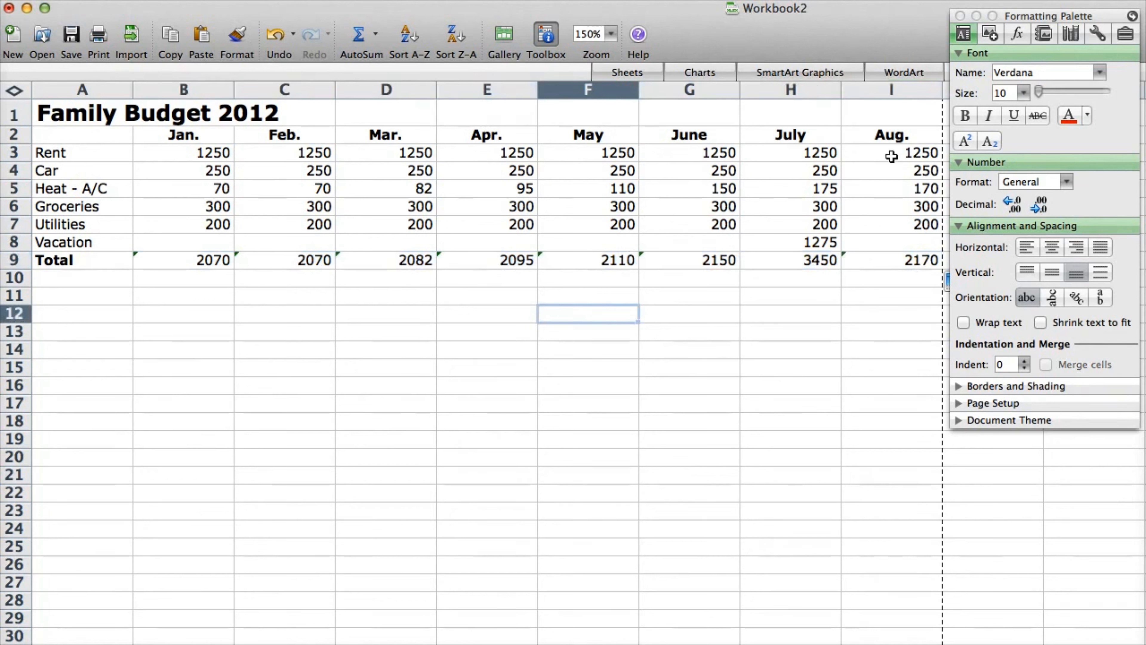
drag(90, 260, 871, 259)
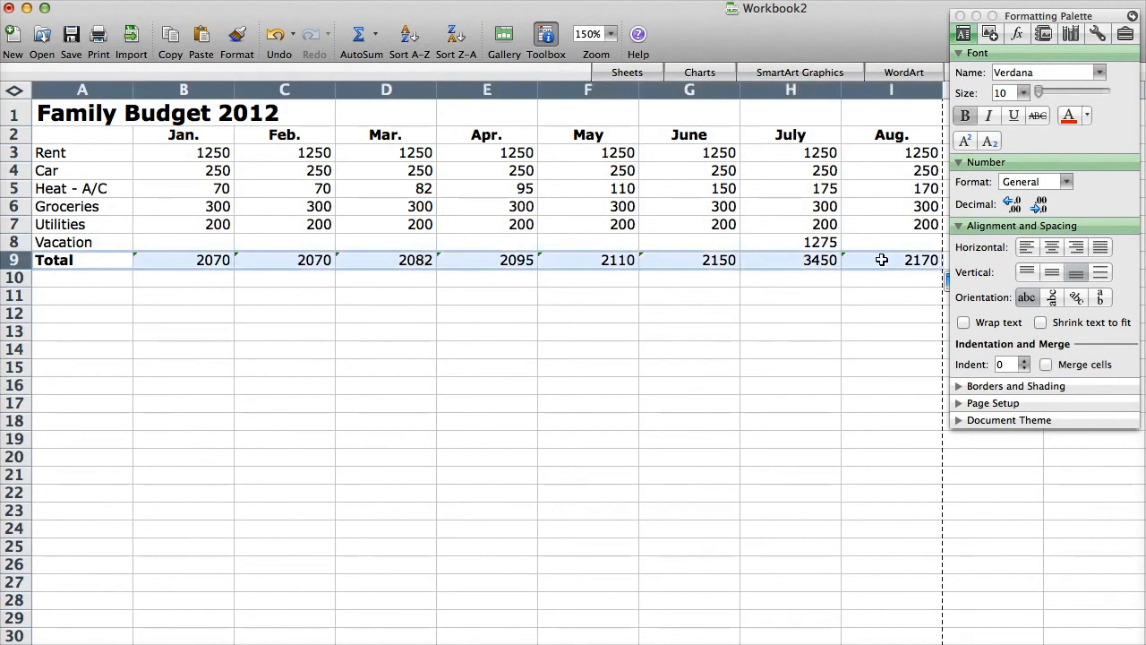
key(super+b)
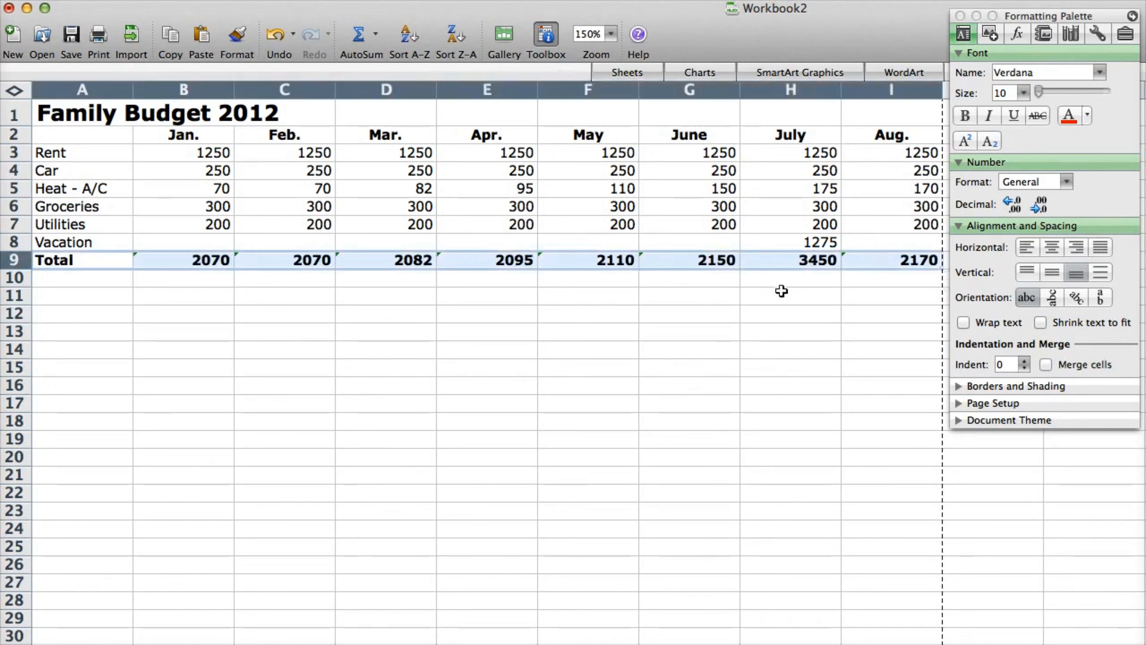
click(178, 297)
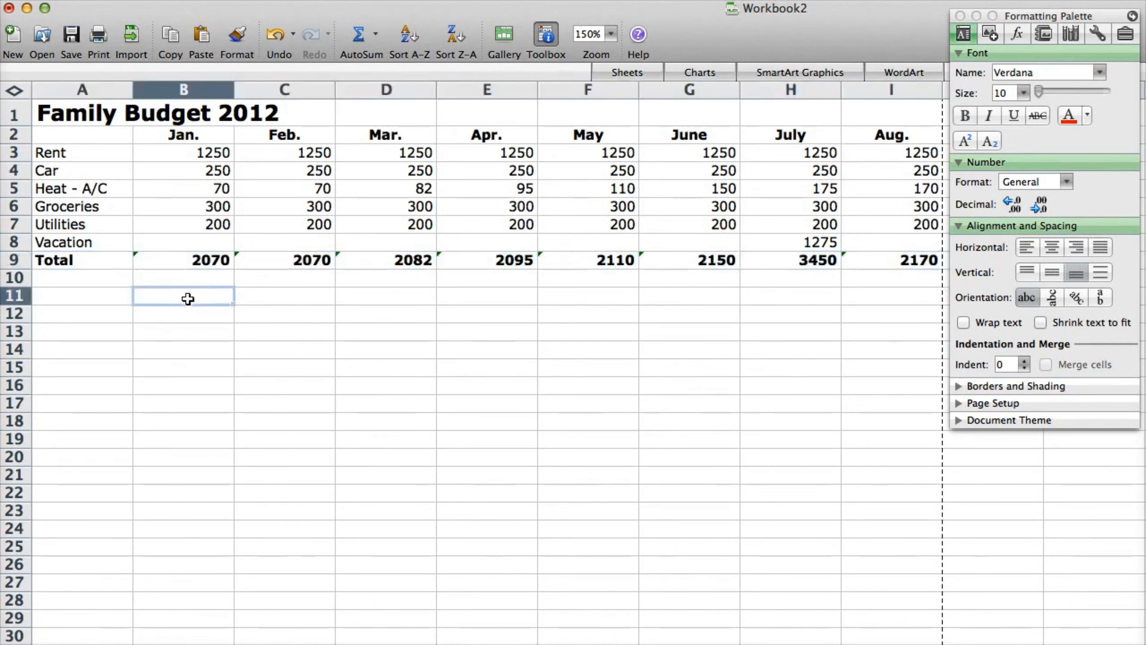
- Enter the label "Grand total yr" in cell A11
click(94, 302)
text(Grand)
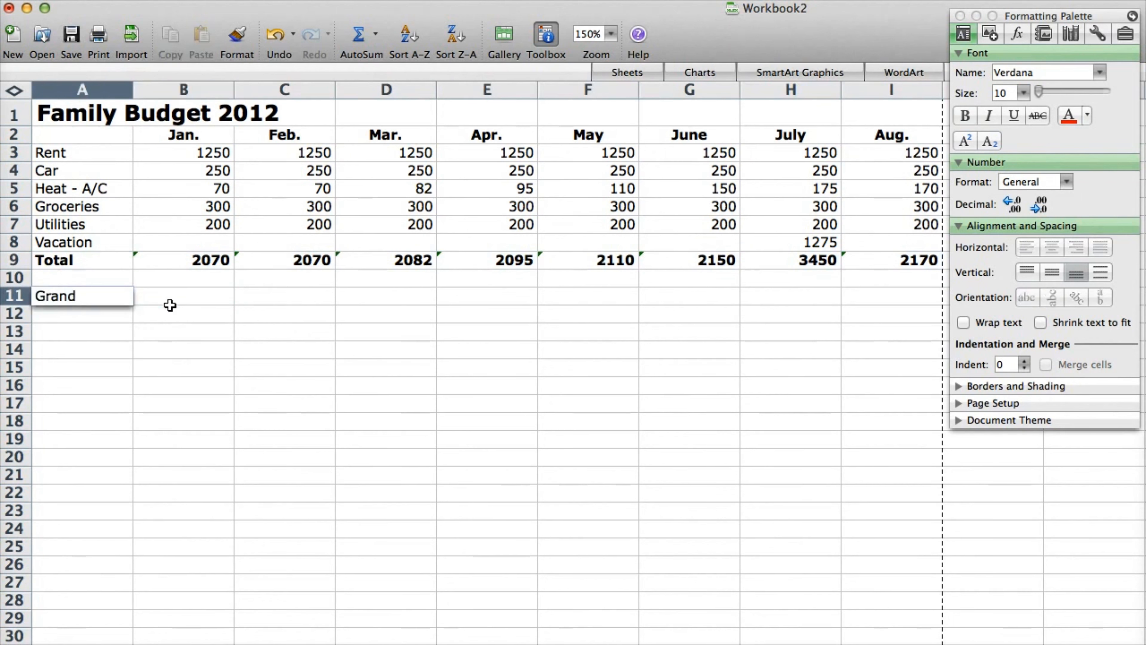
text( total yr)
click(169, 306)
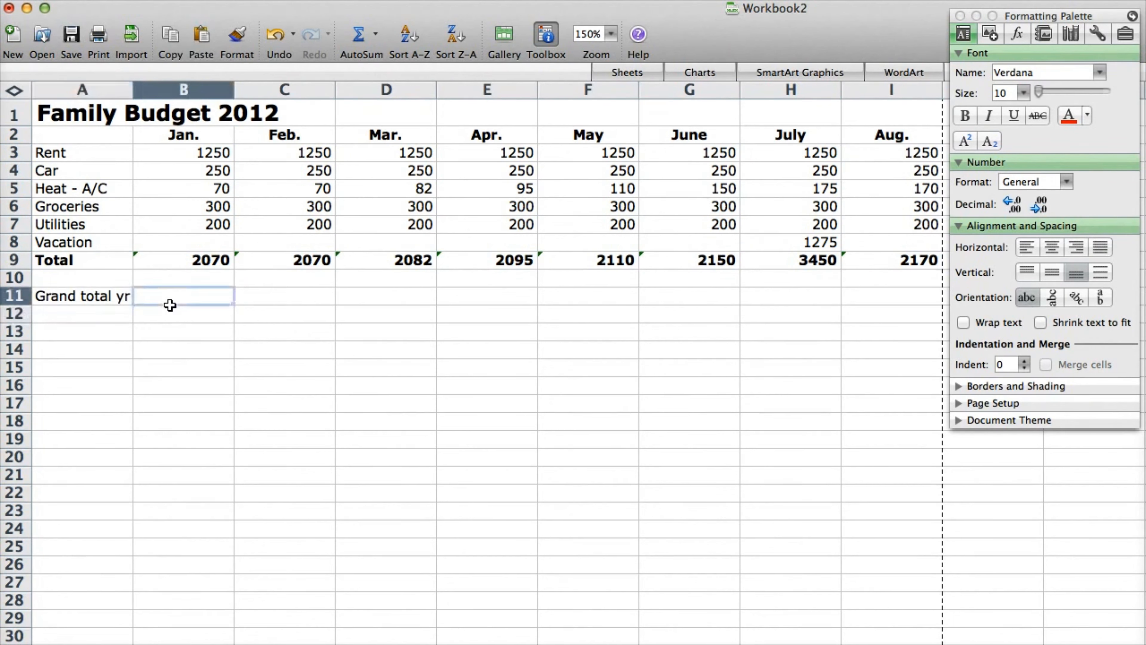
- Enter the formula =sum(B9:I9) in cell B11 to total the January through August totals, and make the result bold
text(=sum()
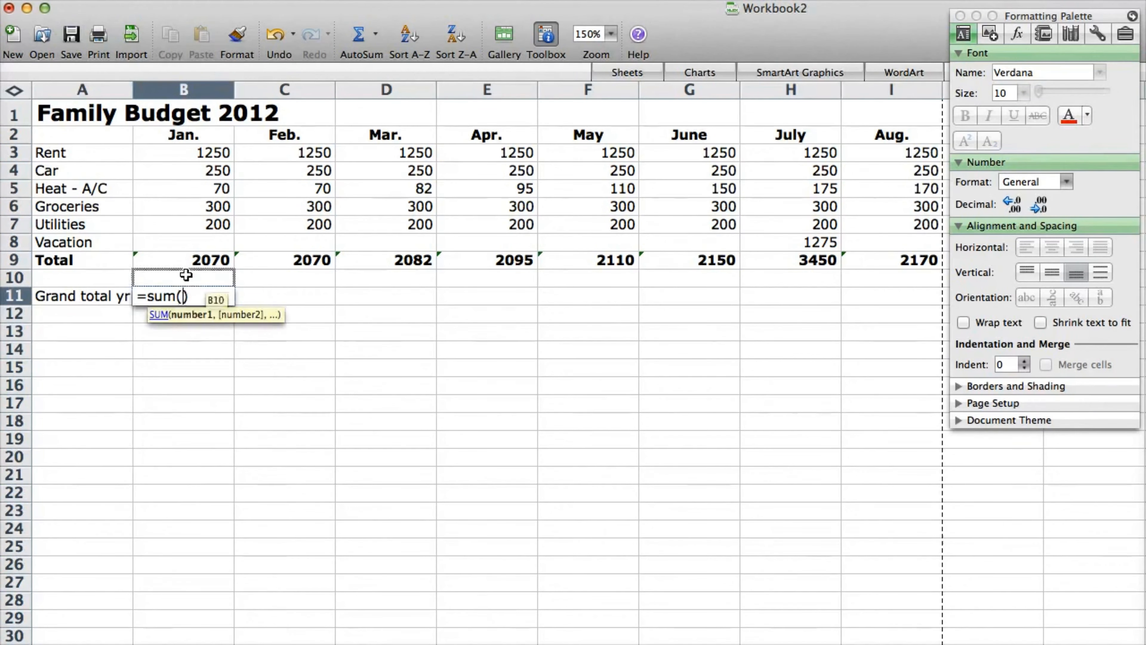
click(199, 257)
drag(199, 257, 886, 260)
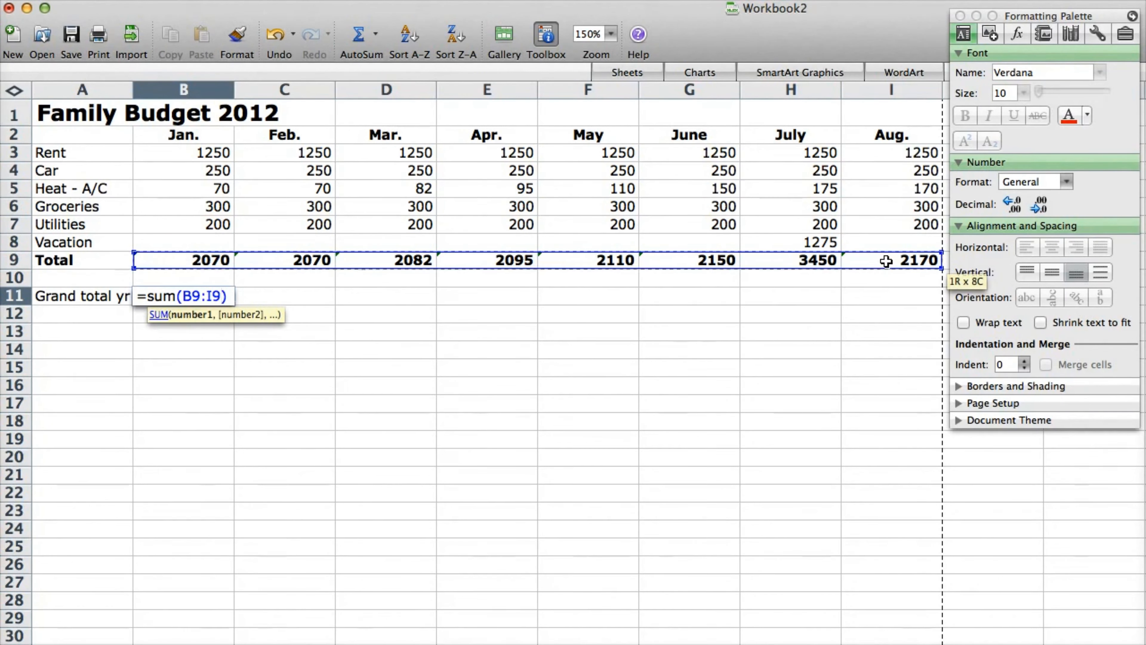
key(Return)
key(Up)
key(super+b)
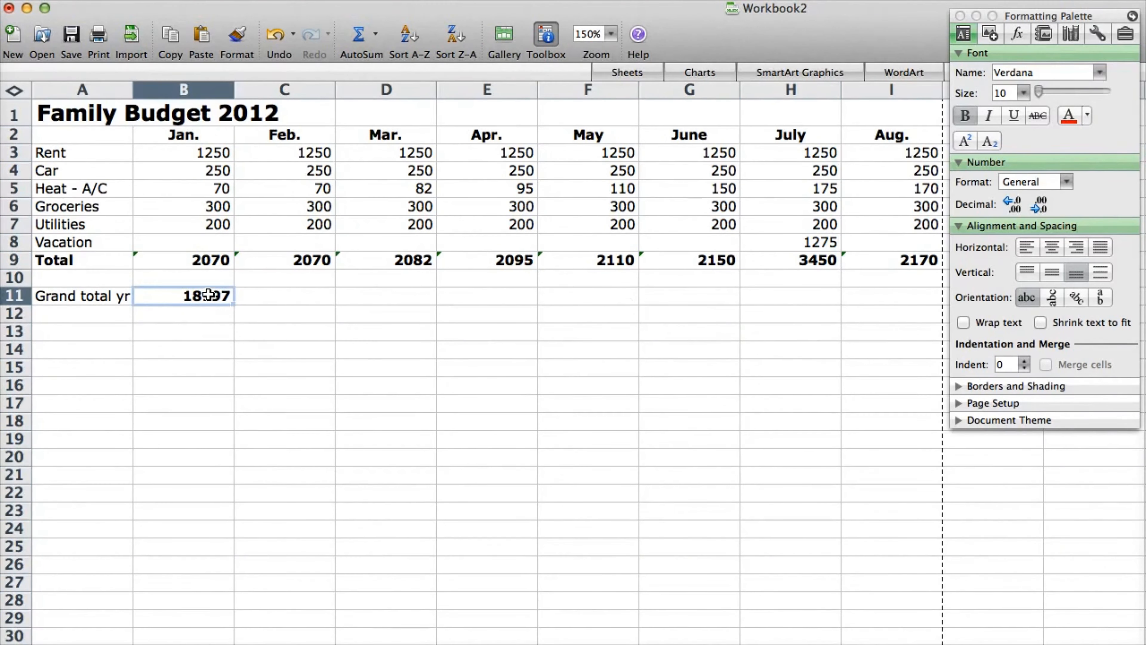
- Format cells B3 through I11 as Currency with the $ symbol and two decimal places
drag(171, 146, 882, 298)
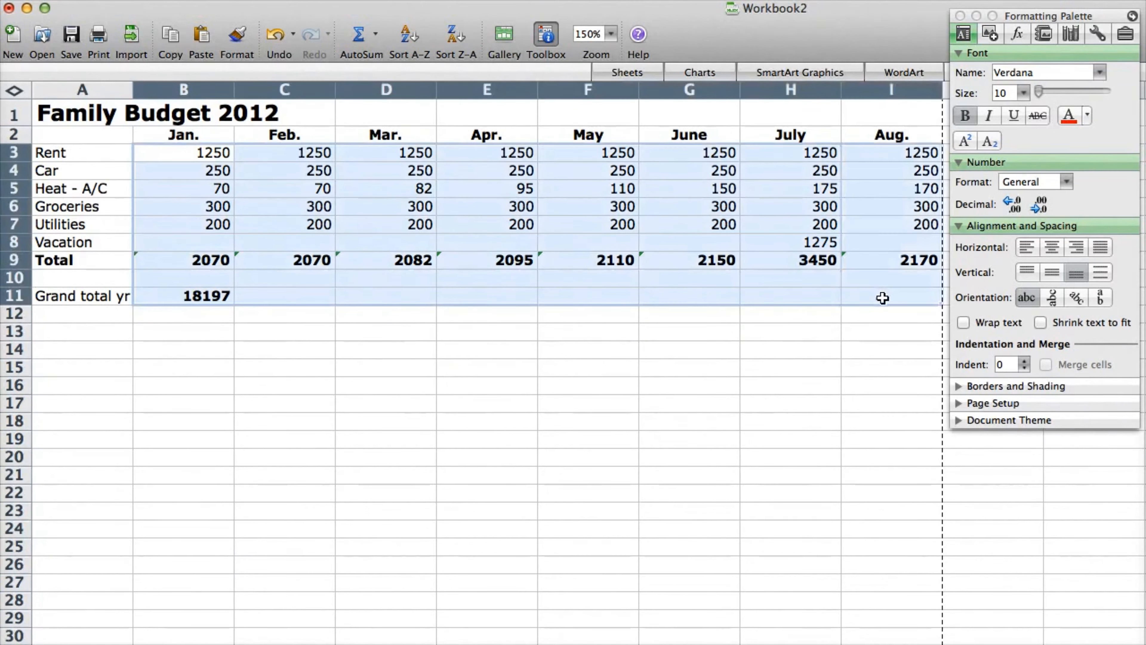
right_click(476, 226)
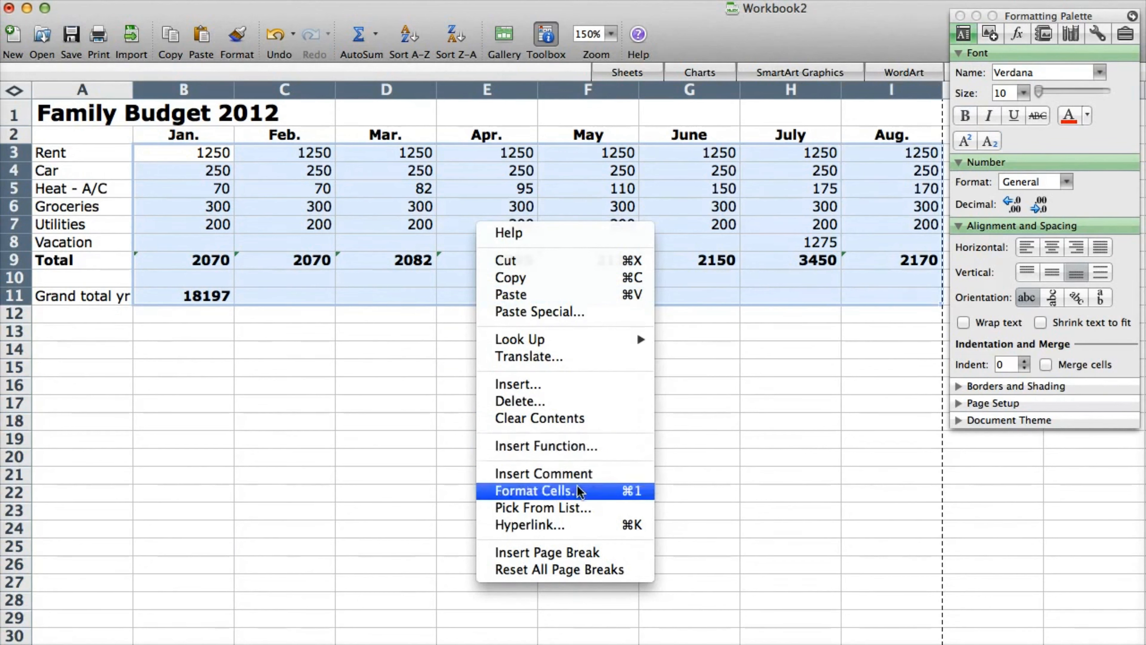
click(559, 492)
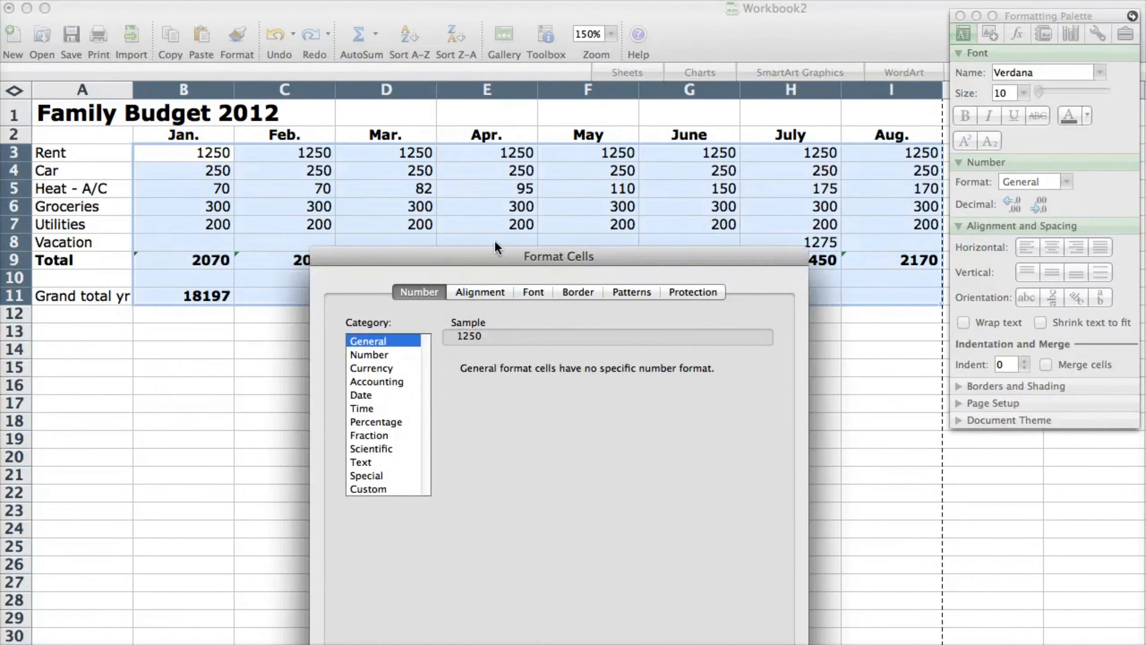
drag(509, 222, 509, 103)
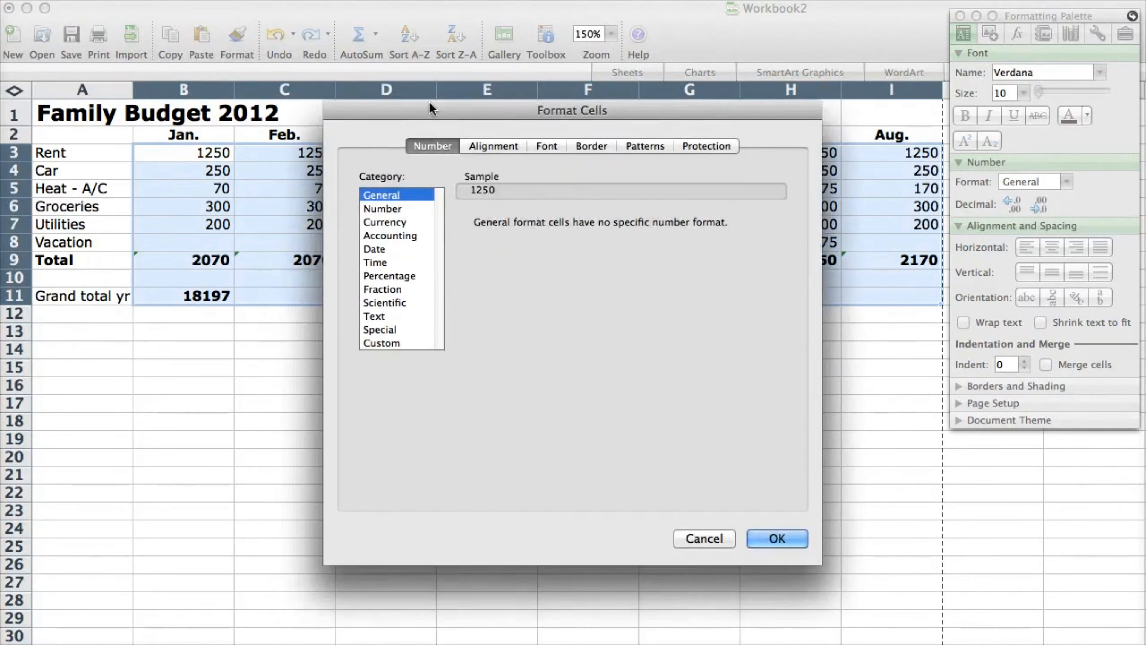
drag(420, 103, 553, 295)
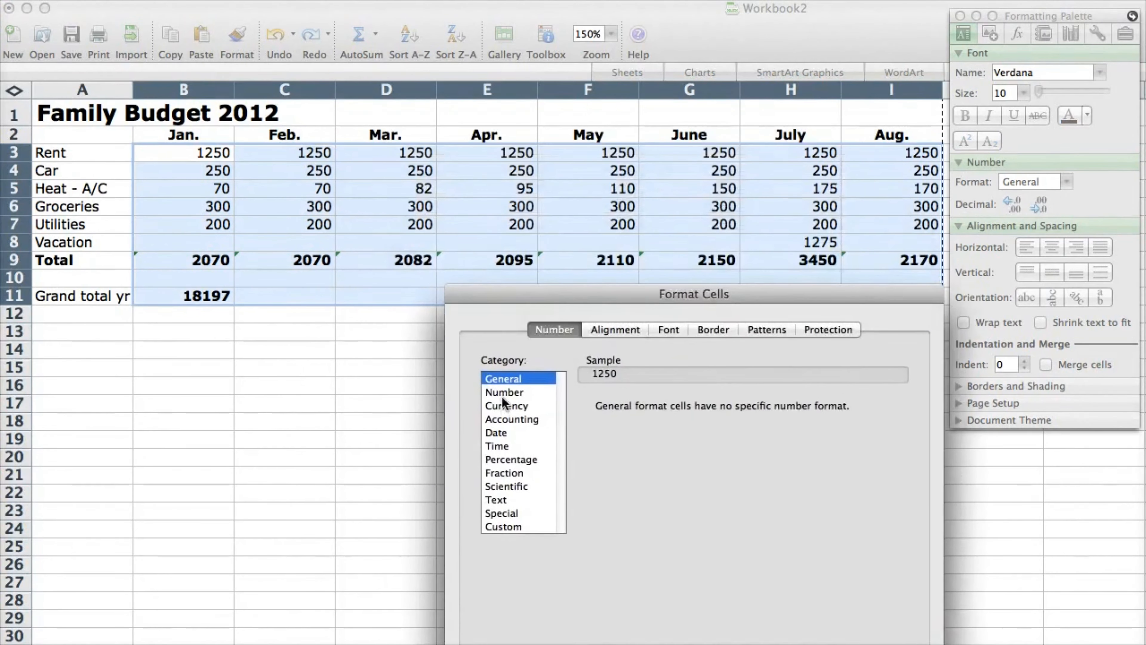
click(514, 406)
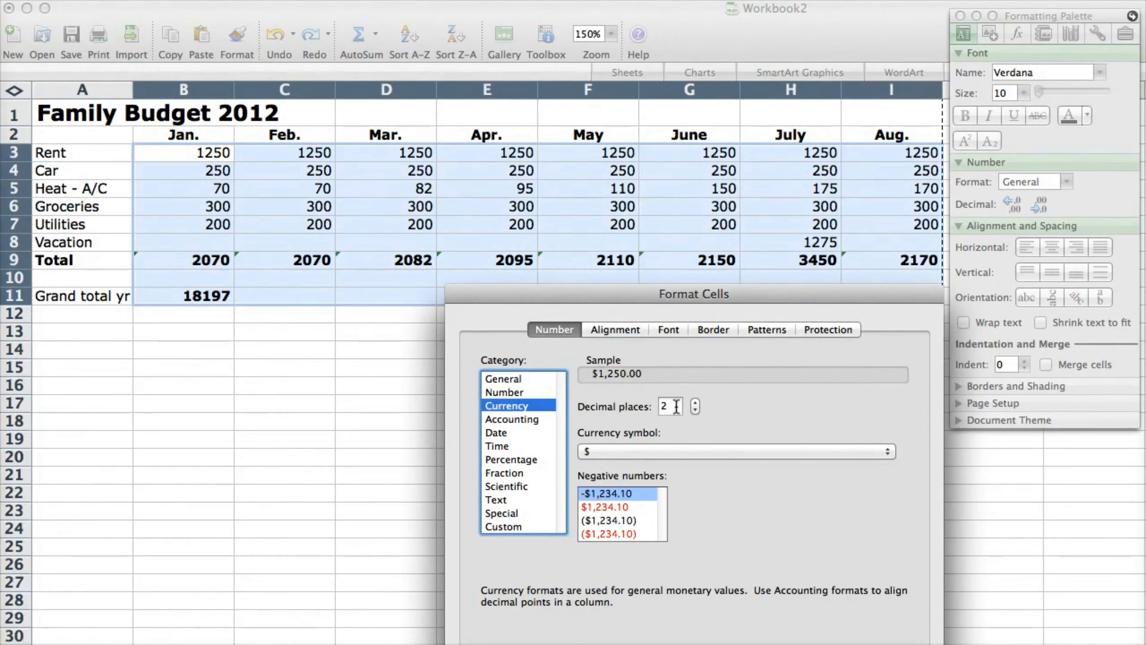
key(Return)
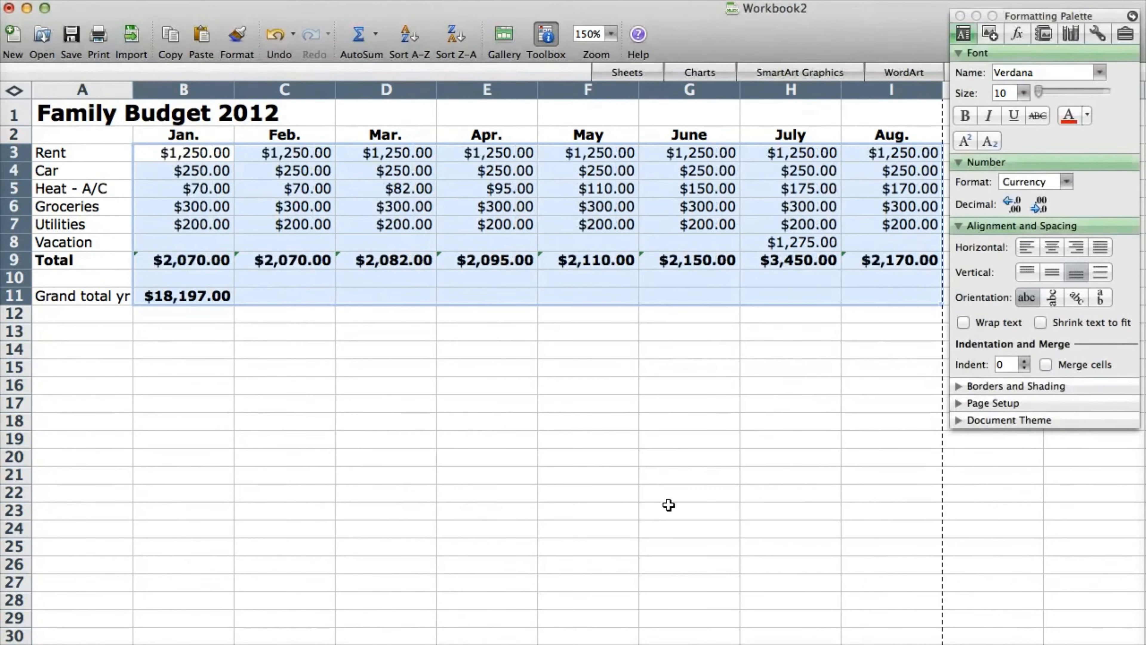
click(471, 388)
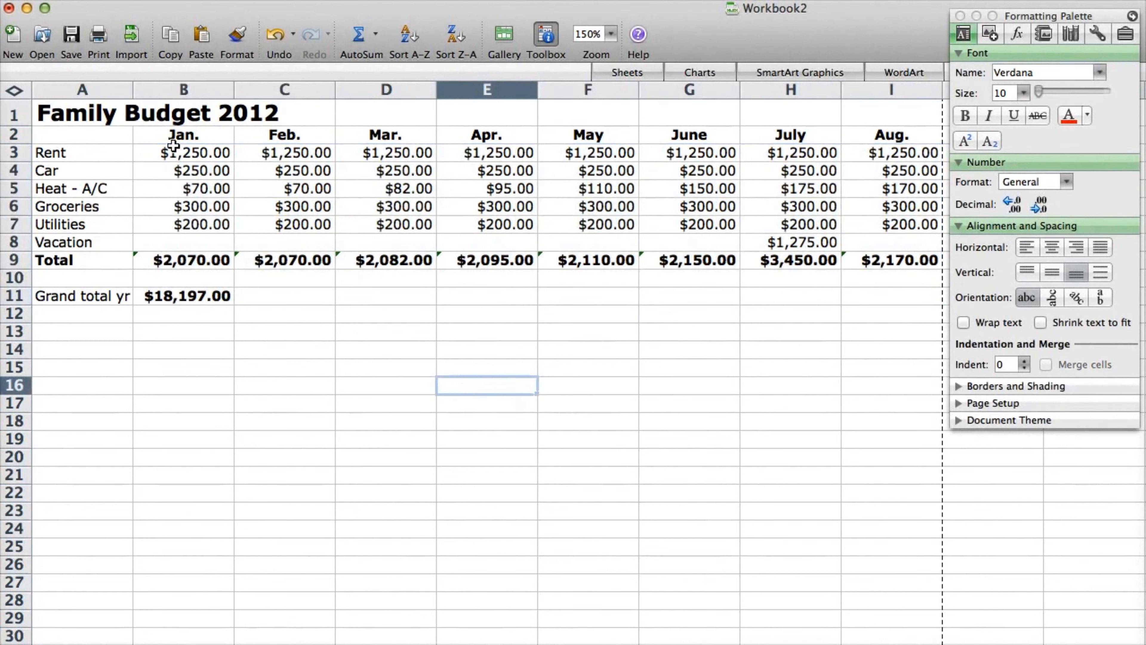
- Reduce the currency amounts in B3 through I9 to zero decimal places
drag(194, 145, 885, 262)
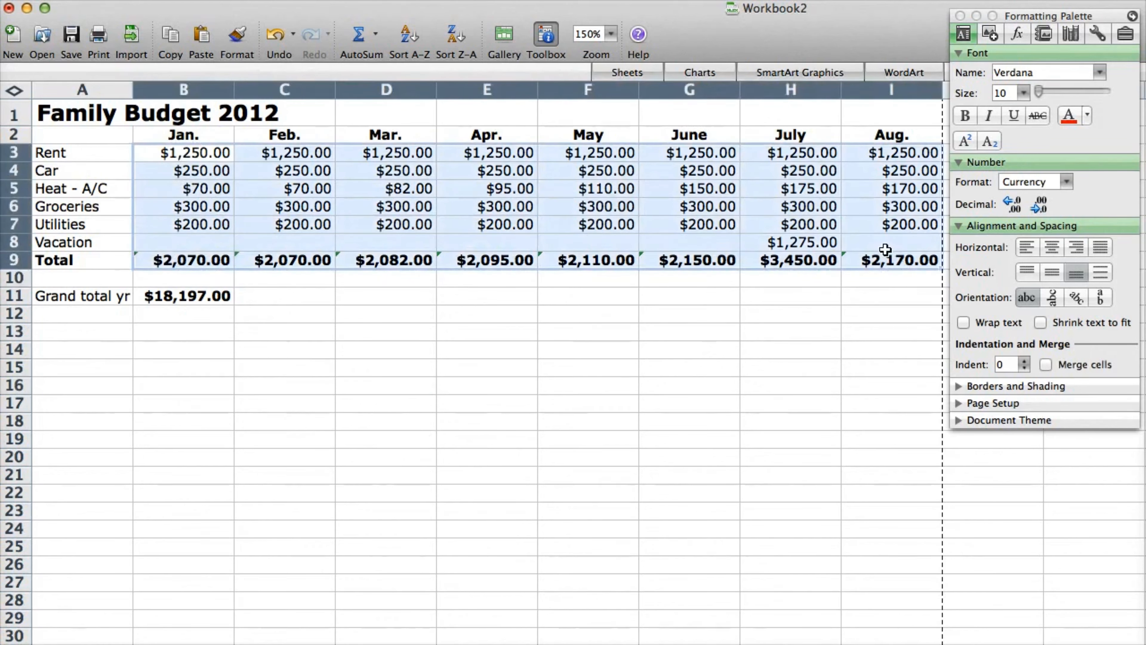
click(1040, 206)
click(1039, 208)
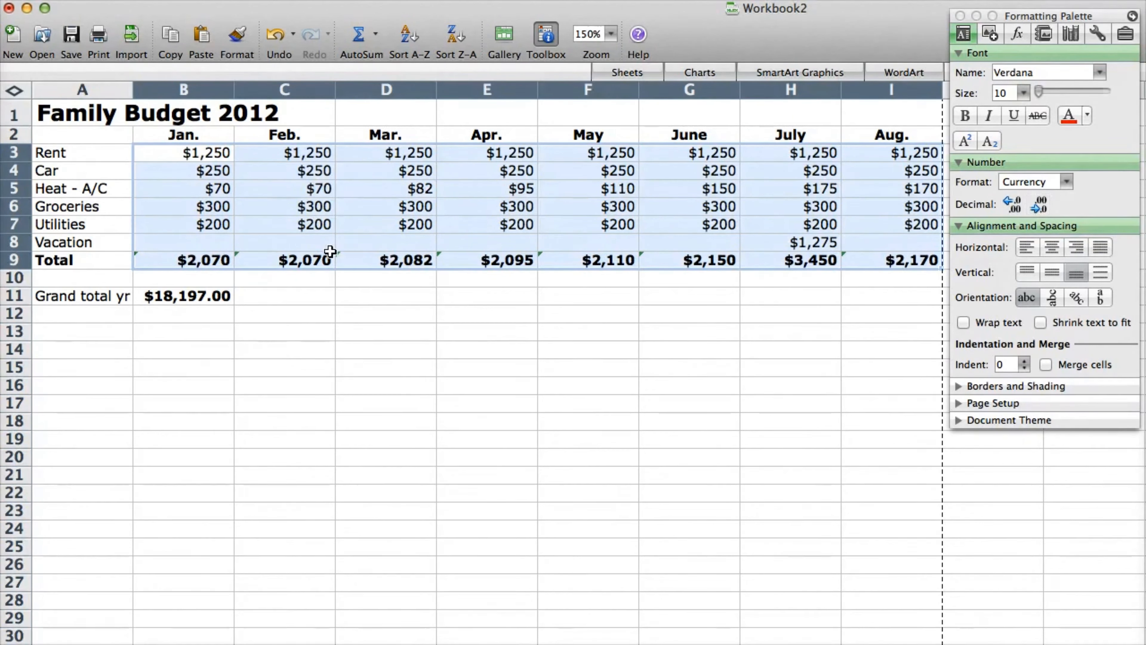
click(411, 322)
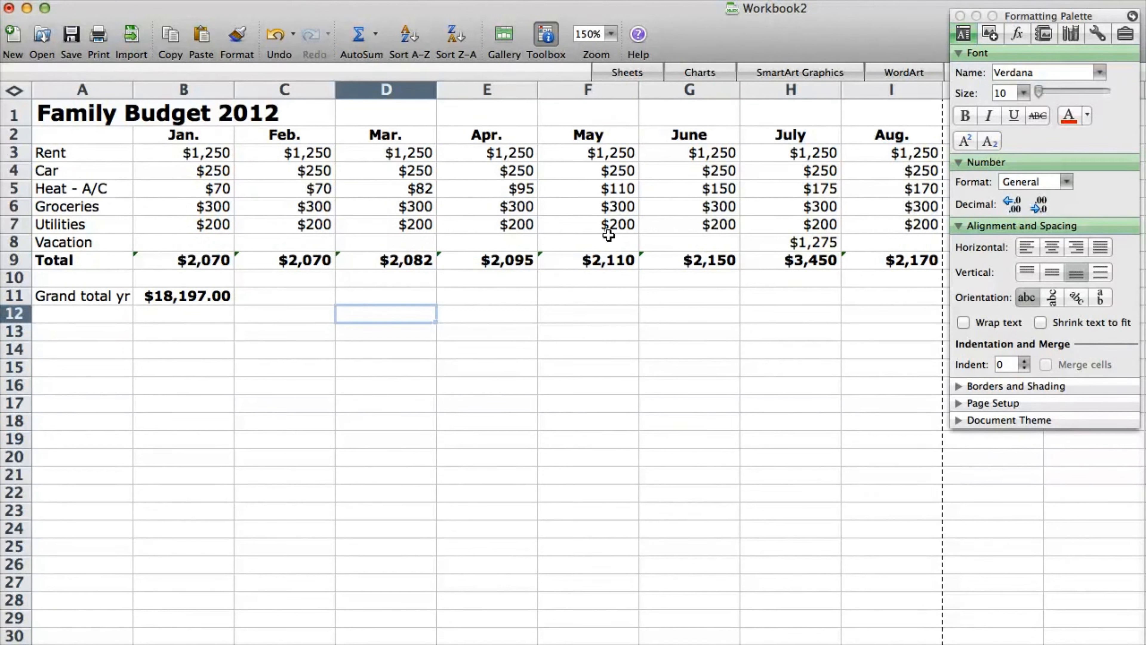
click(201, 261)
click(276, 261)
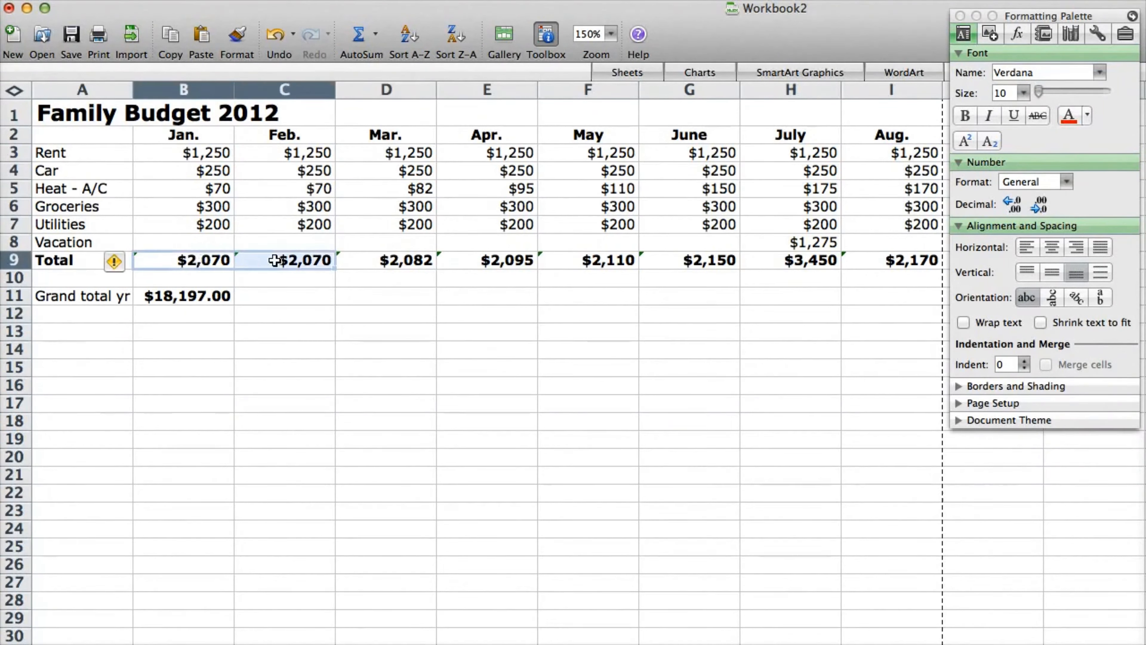
click(402, 261)
click(480, 262)
click(584, 262)
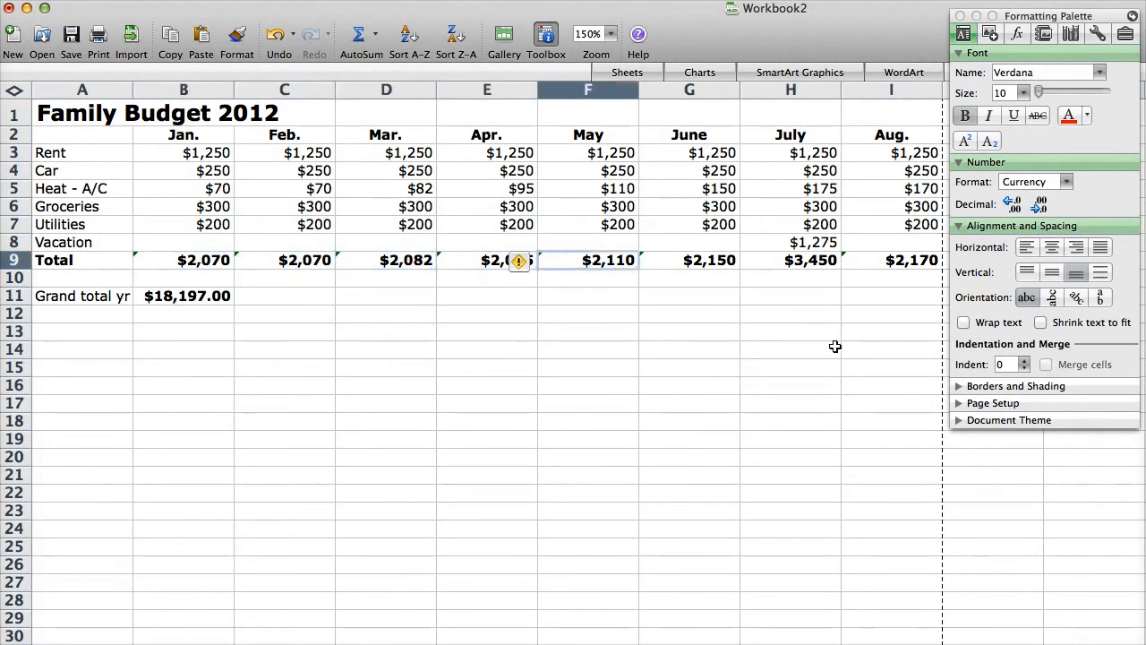